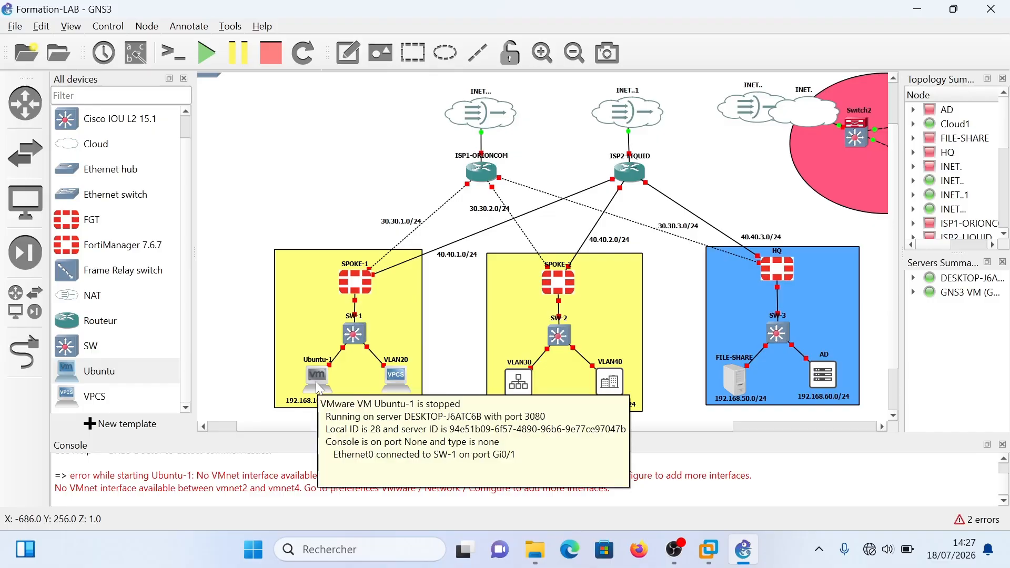
Start the Ubuntu-1 virtual machine node in the Formation-LAB topology
right_click(316, 377)
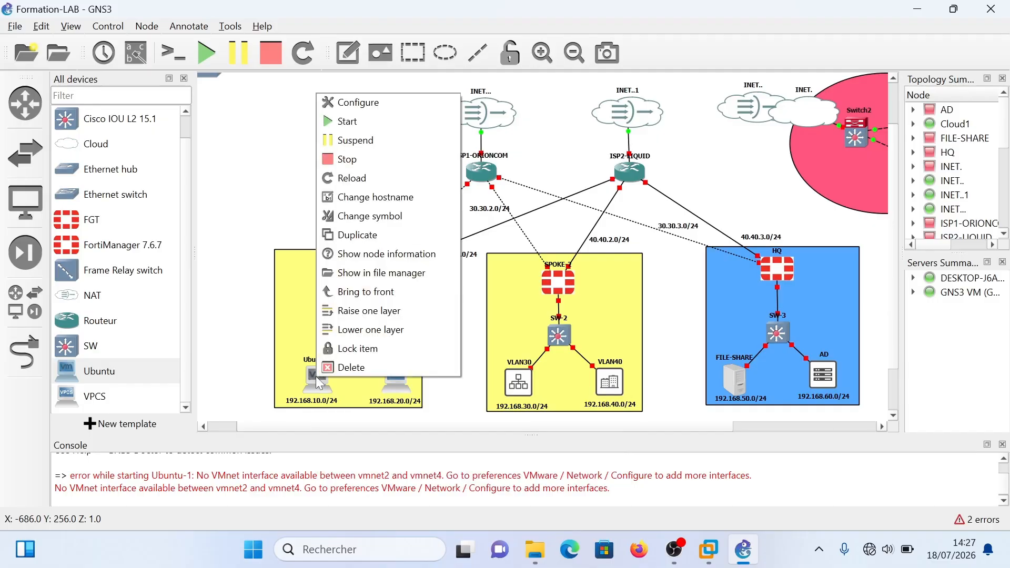
left_click(362, 121)
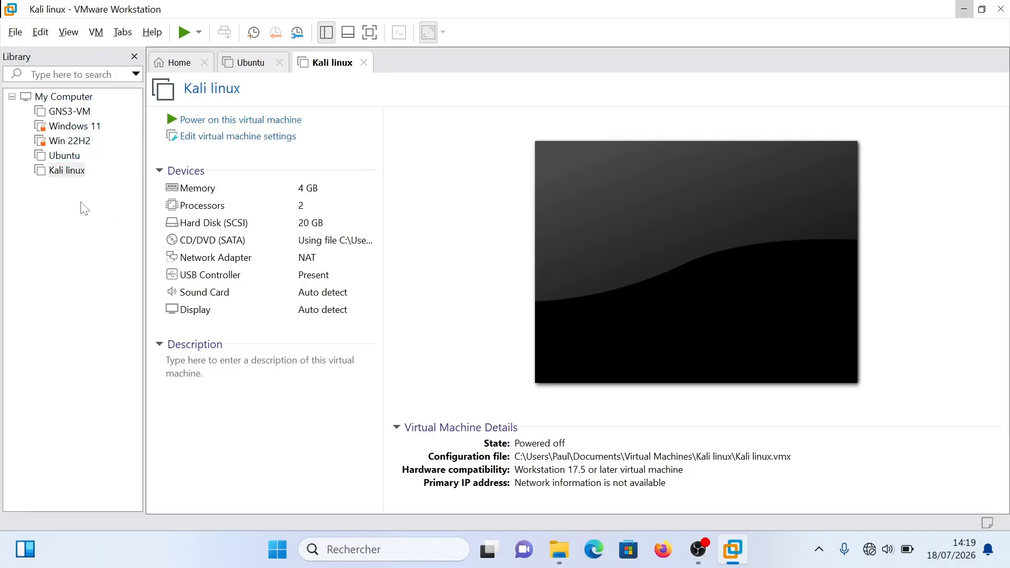
Minimize VMware Workstation and launch GNS3 from the desktop
left_click(93, 222)
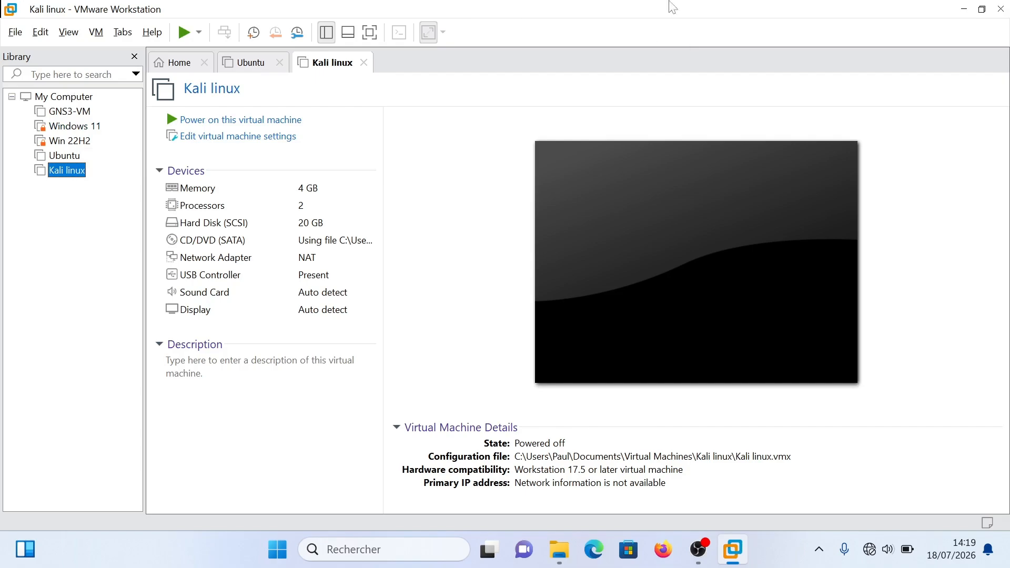
left_click(964, 9)
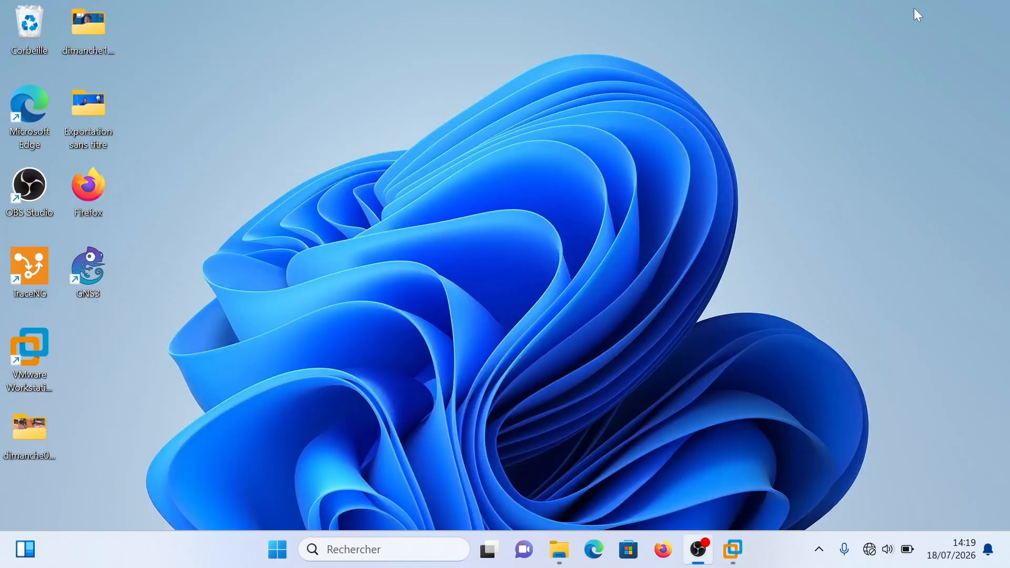
left_click(161, 288)
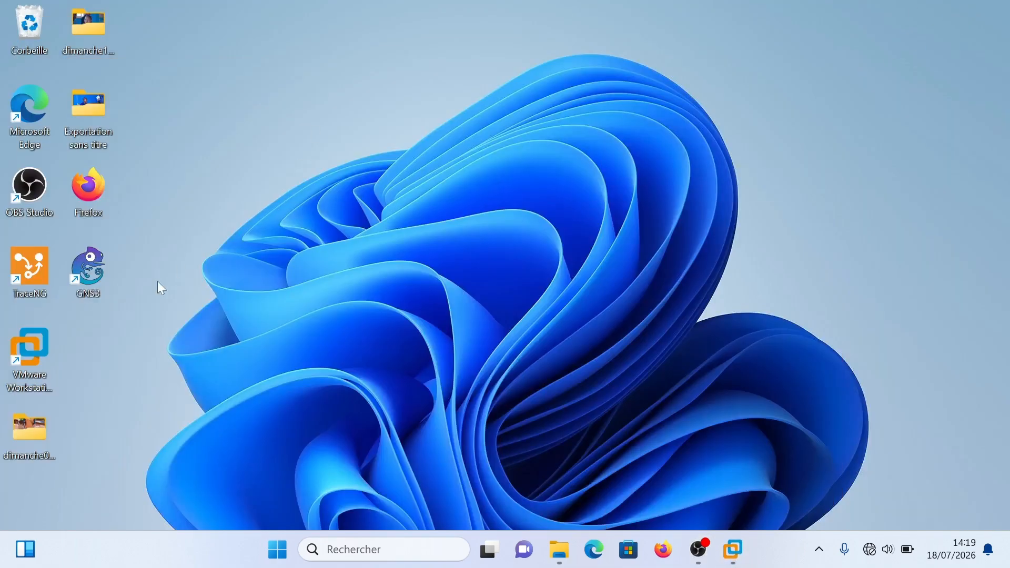
double_click(101, 272)
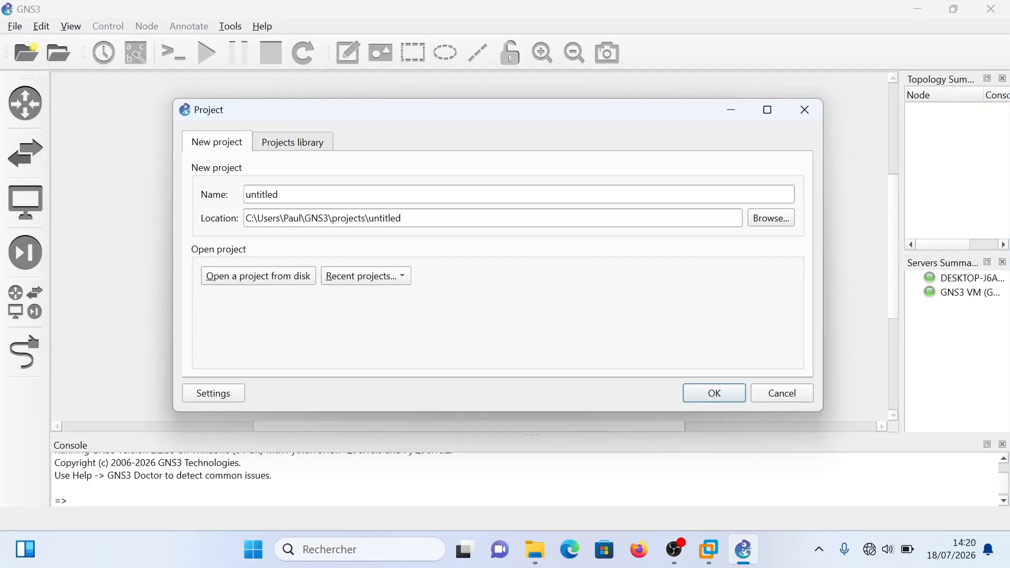
Create a new project named lab5 and show the list of all available devices
key("shift+Left")
key("shift+Left")
key("shift+Left")
key("shift+Left")
key("shift+Left")
key("shift+Left")
key("shift+Left")
key("shift+Left")
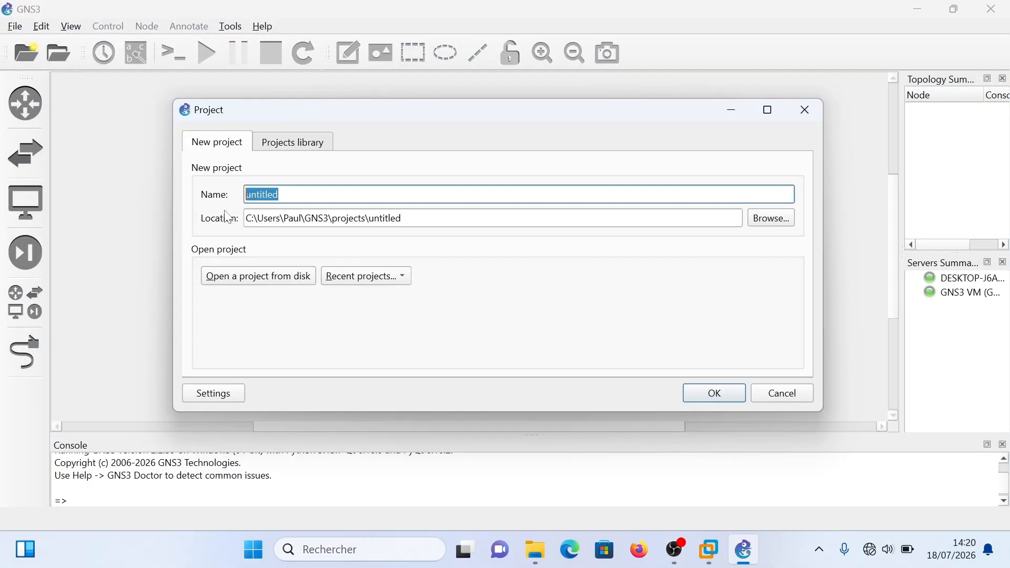
type("la")
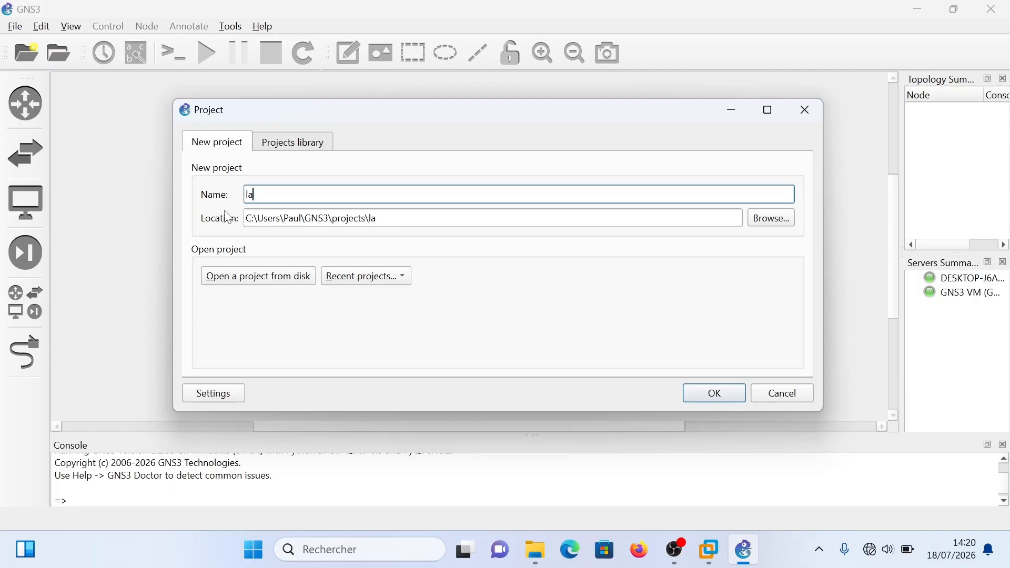
type("b(")
key("BackSpace")
type("5")
left_click(711, 393)
left_click(39, 305)
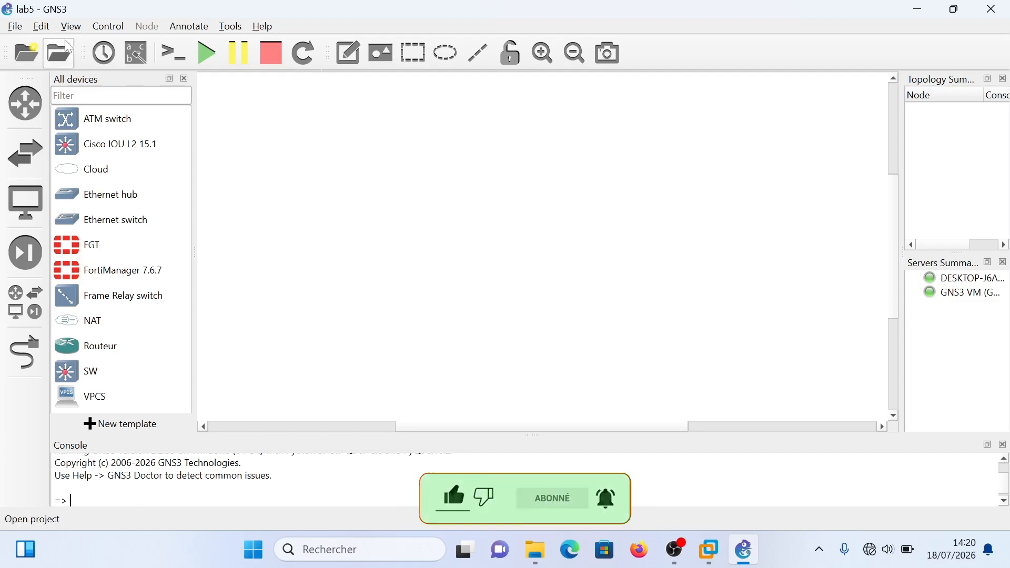
Add a VMware VM template for the Ubuntu virtual machine, running on the local computer, and save the preferences
left_click(41, 26)
left_click(108, 104)
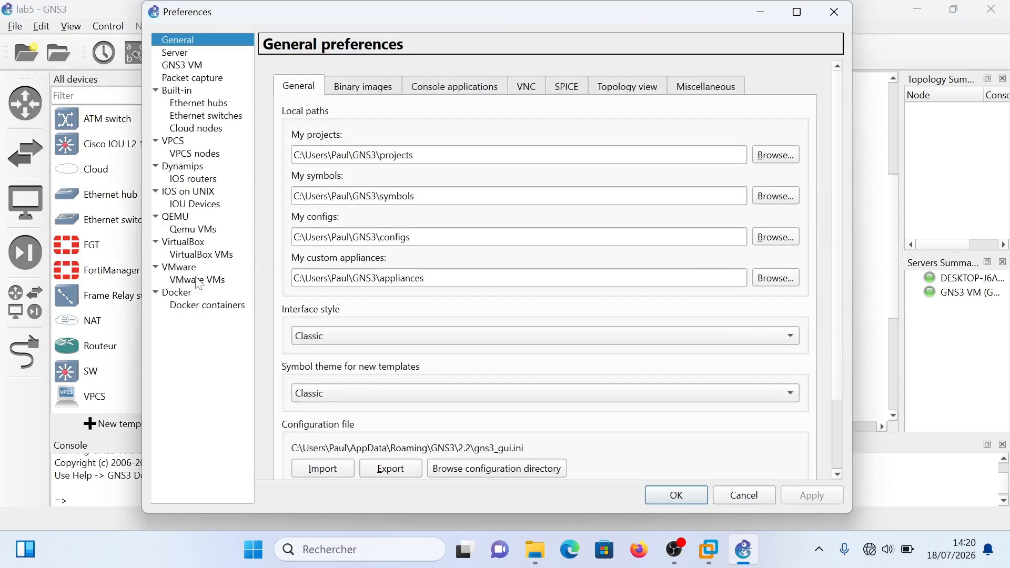
left_click(185, 282)
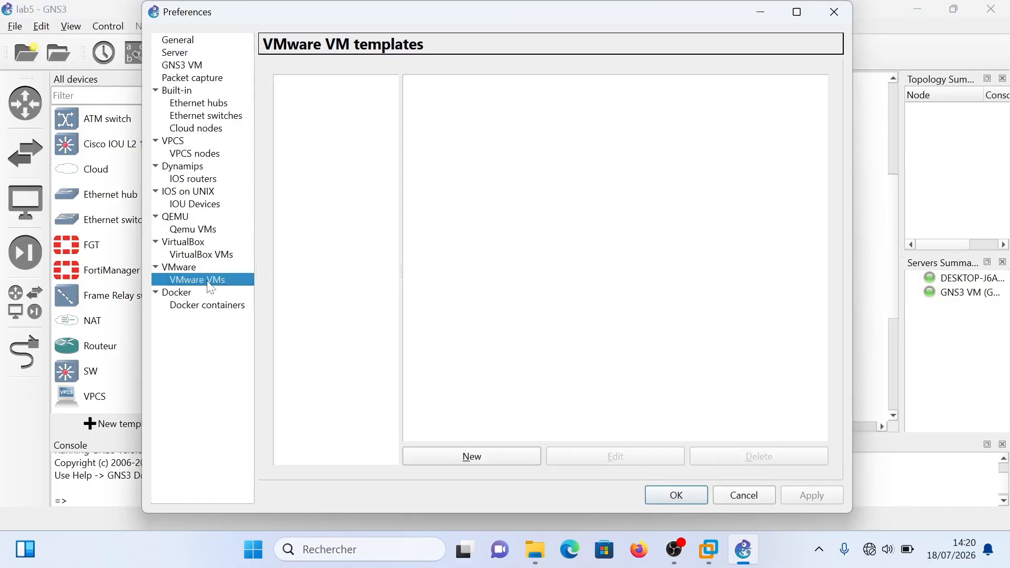
left_click(480, 456)
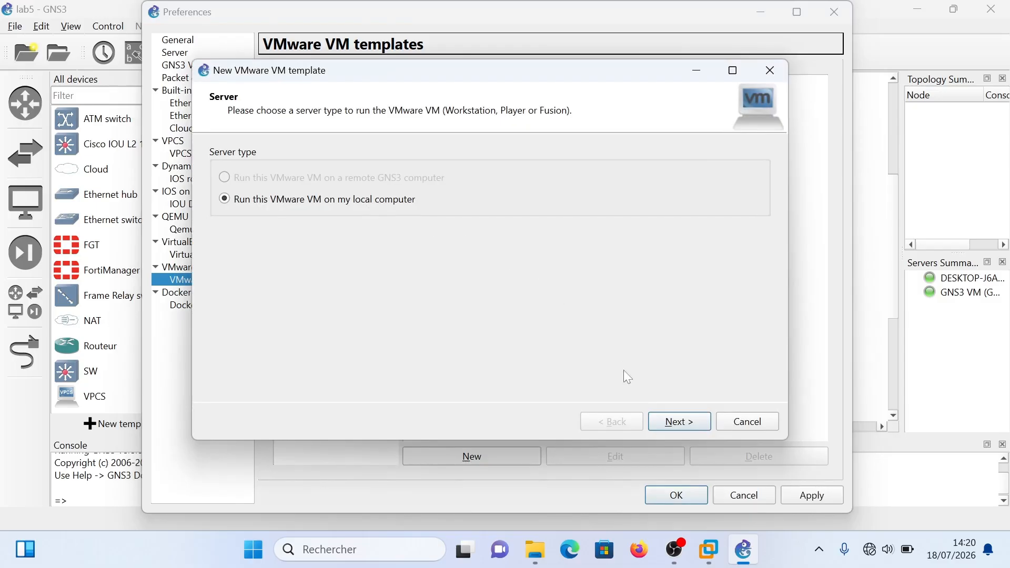
left_click(675, 427)
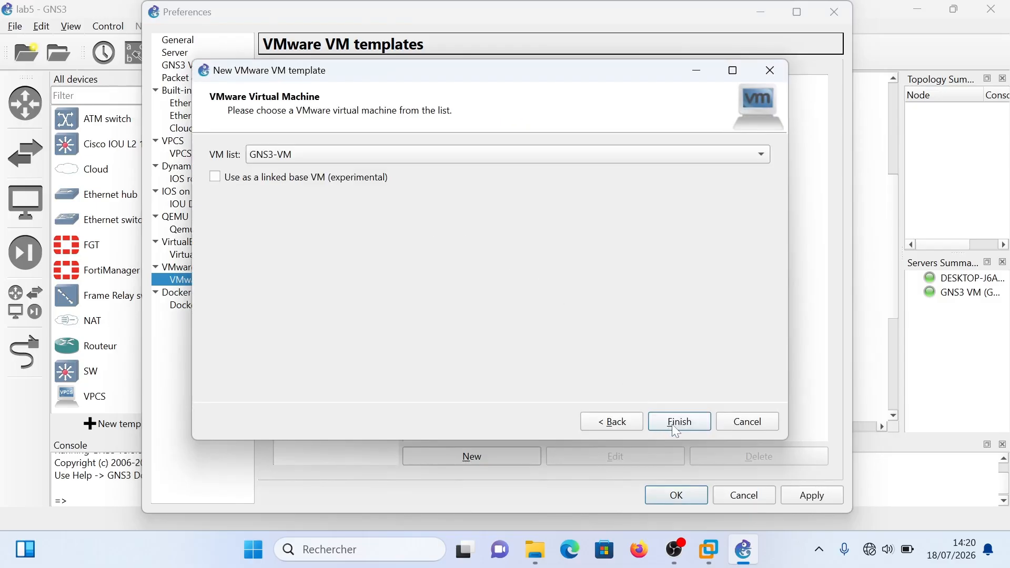
left_click(293, 155)
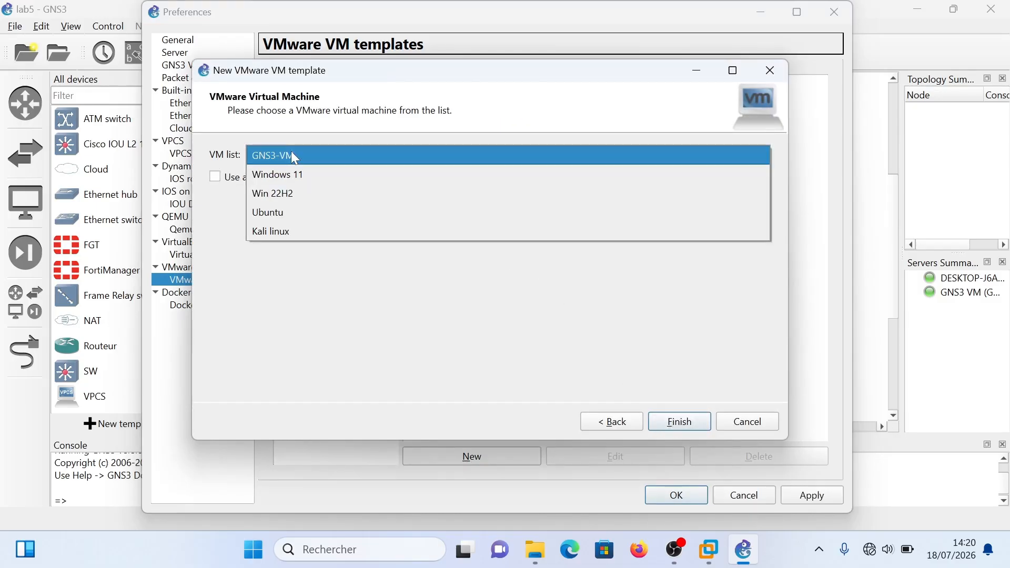
left_click(302, 213)
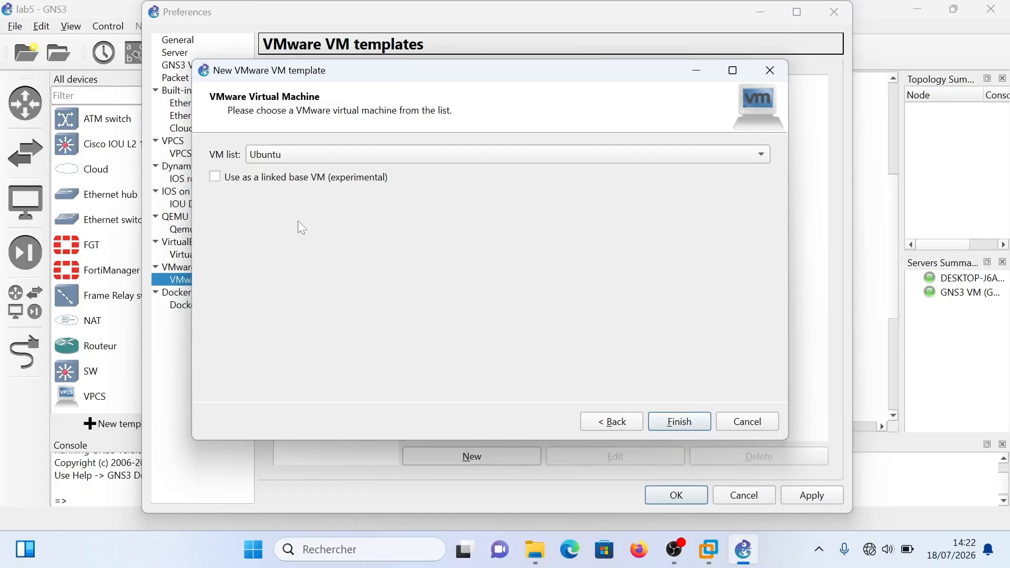
left_click(680, 422)
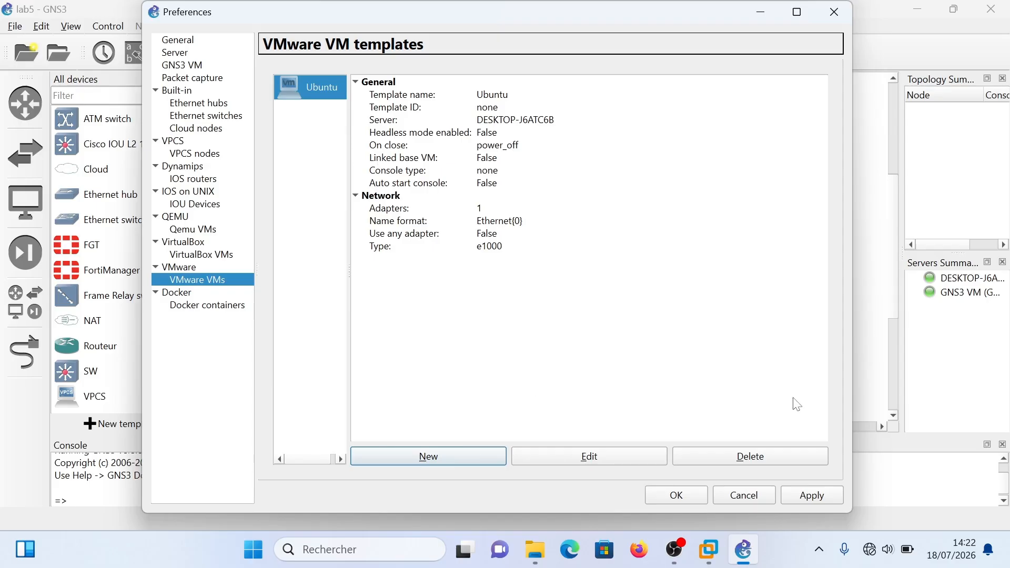
left_click(814, 502)
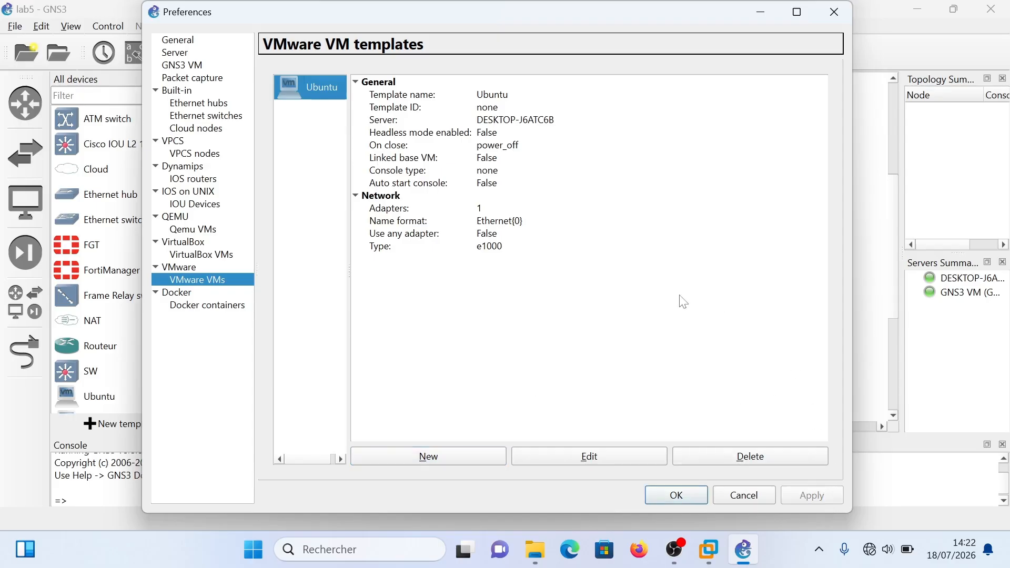
left_click(678, 496)
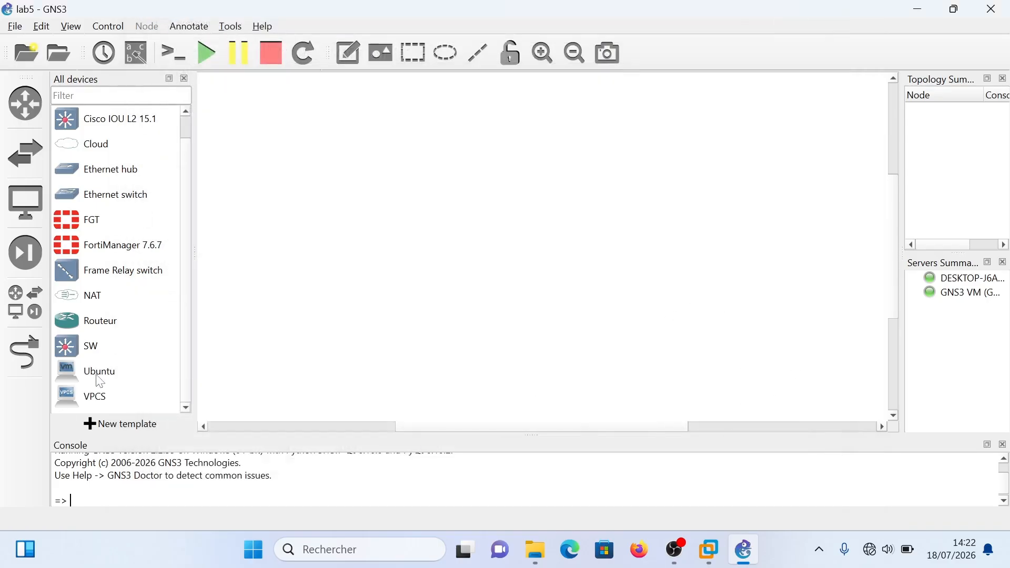
Place an Ubuntu node on the workspace and an Ethernet switch above it
left_click(102, 377)
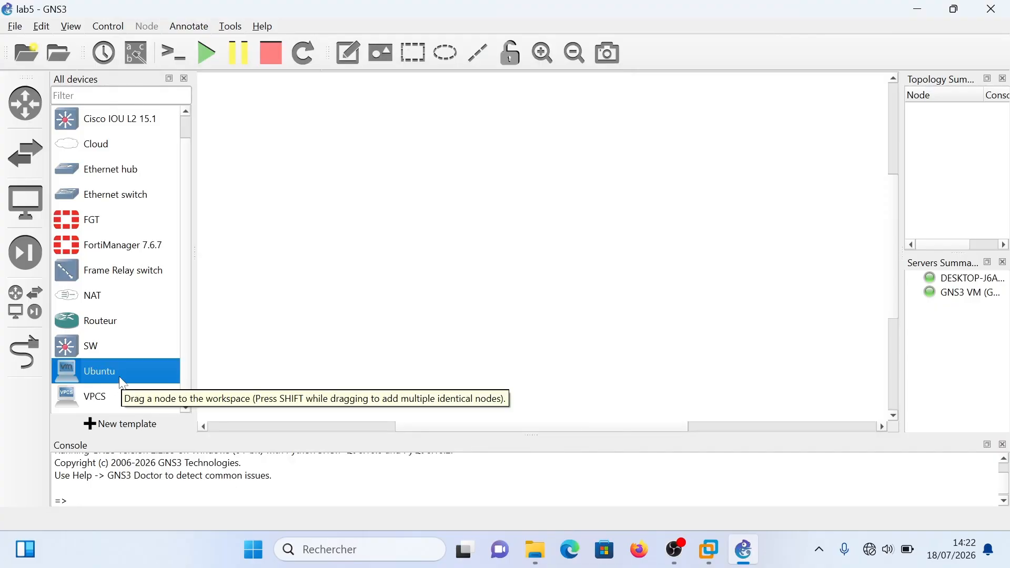
left_click_drag(115, 370, 426, 252)
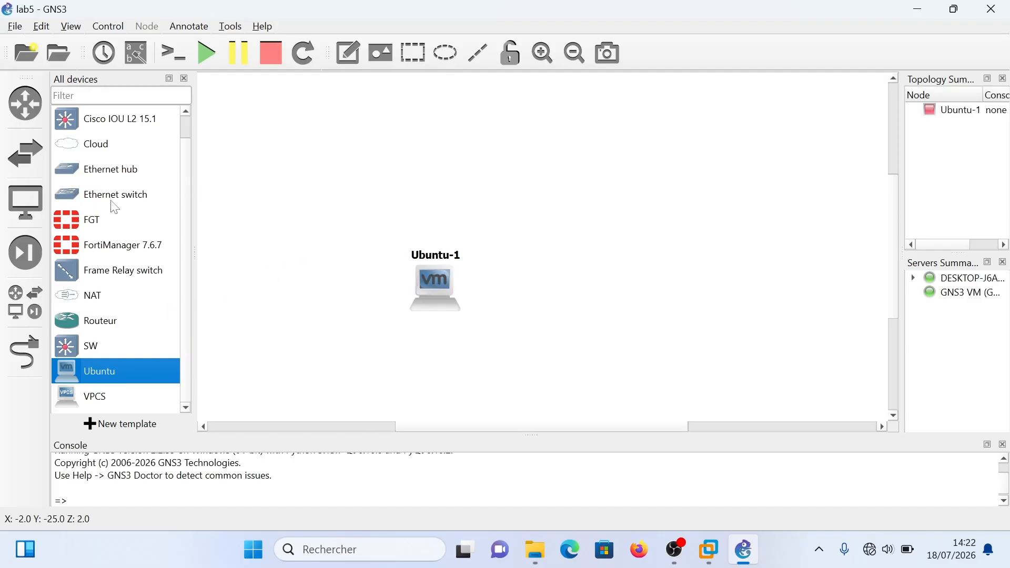
left_click_drag(113, 202, 451, 165)
left_click(467, 284)
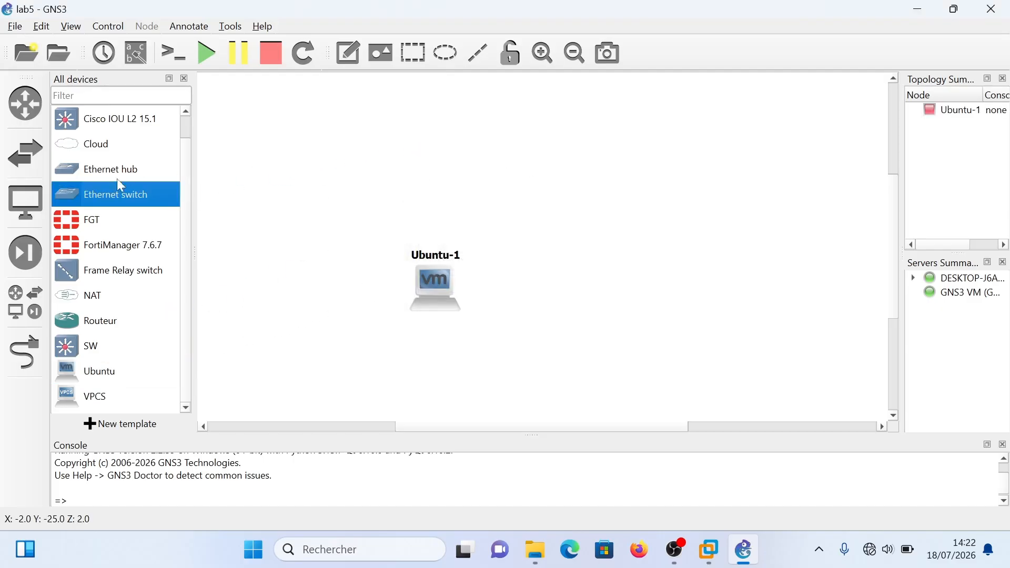
Link the Ethernet switch to the Ubuntu node and try to start the Ubuntu node
left_click(25, 351)
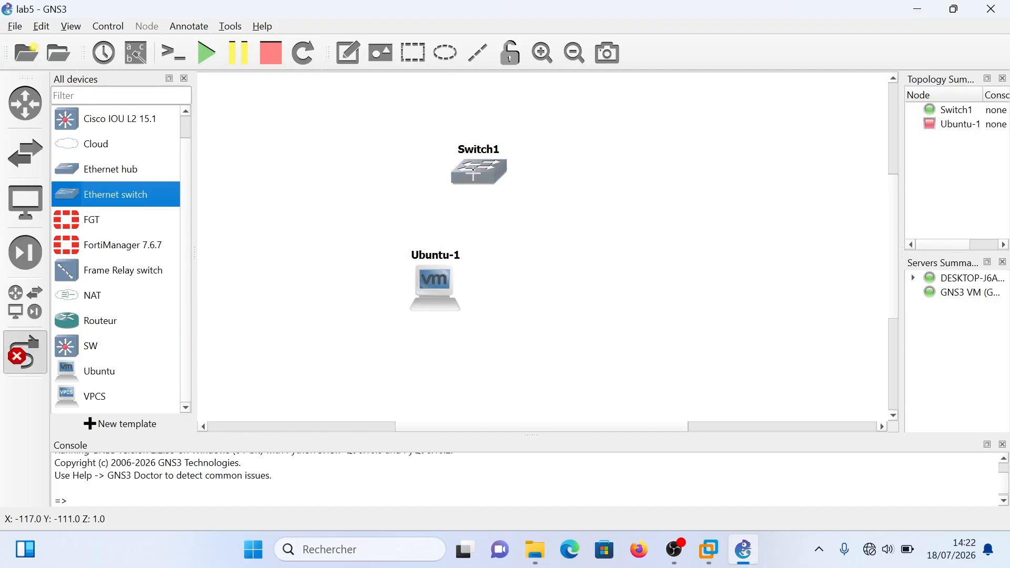
left_click(476, 175)
left_click(493, 191)
left_click(447, 291)
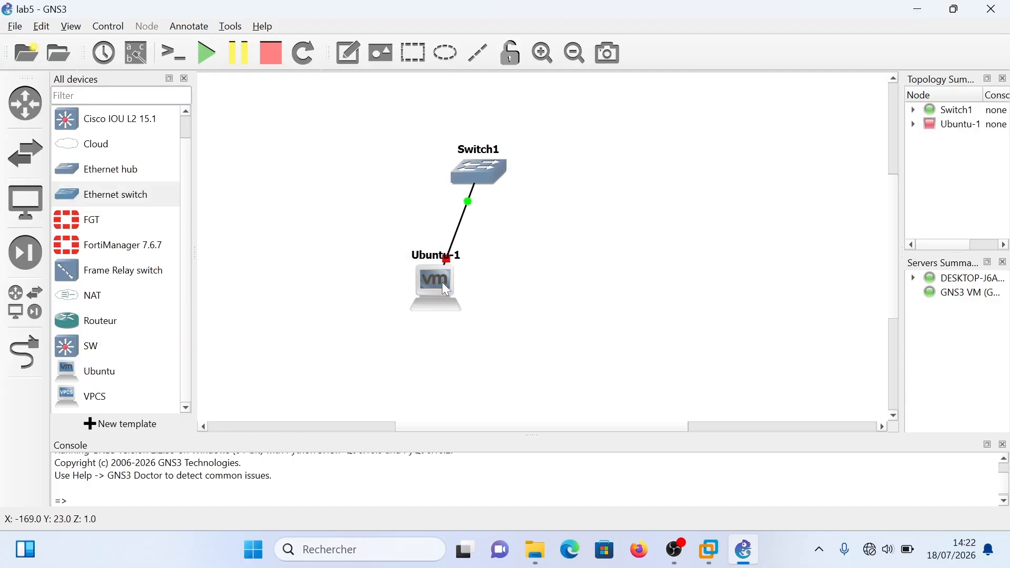
right_click(443, 285)
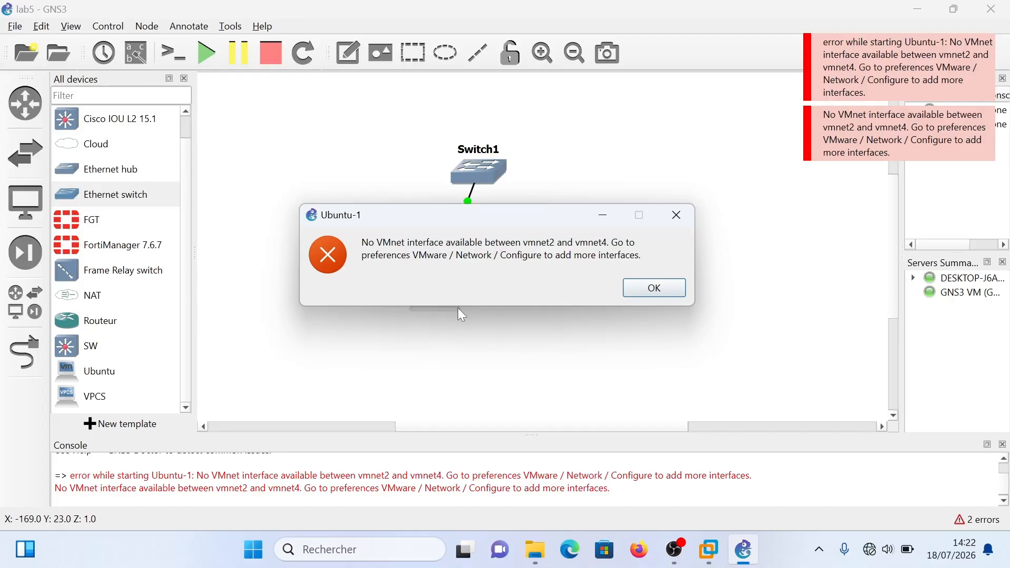
left_click(648, 293)
In the advanced local VMware preferences, set the last managed VMnet interface to vmnet5
left_click(41, 27)
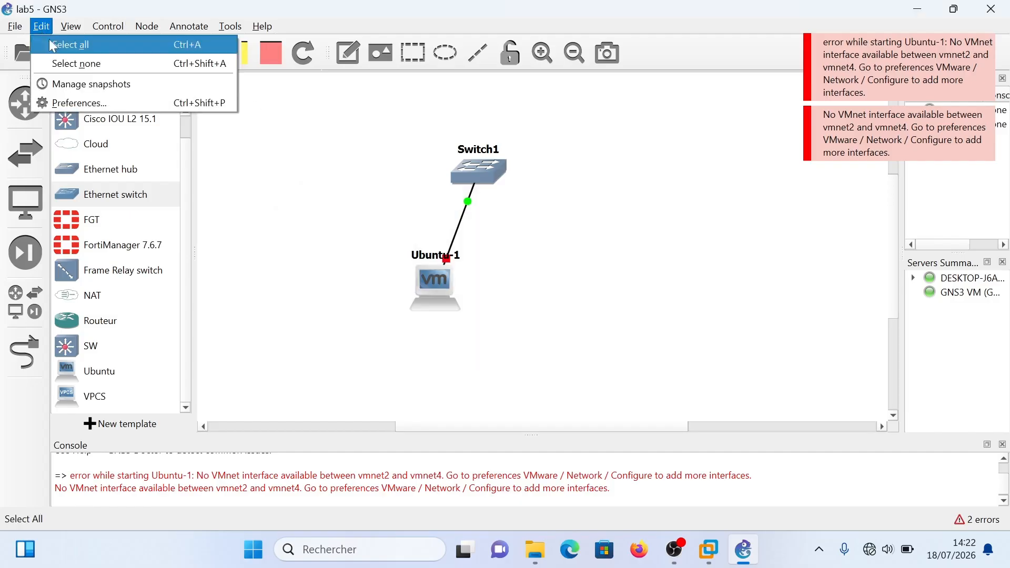
left_click(90, 105)
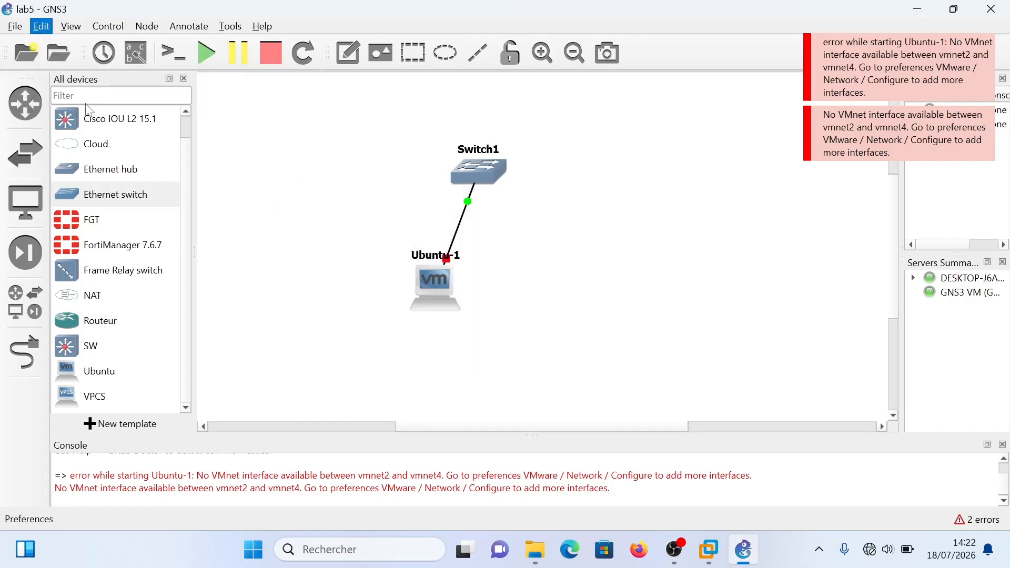
left_click(180, 268)
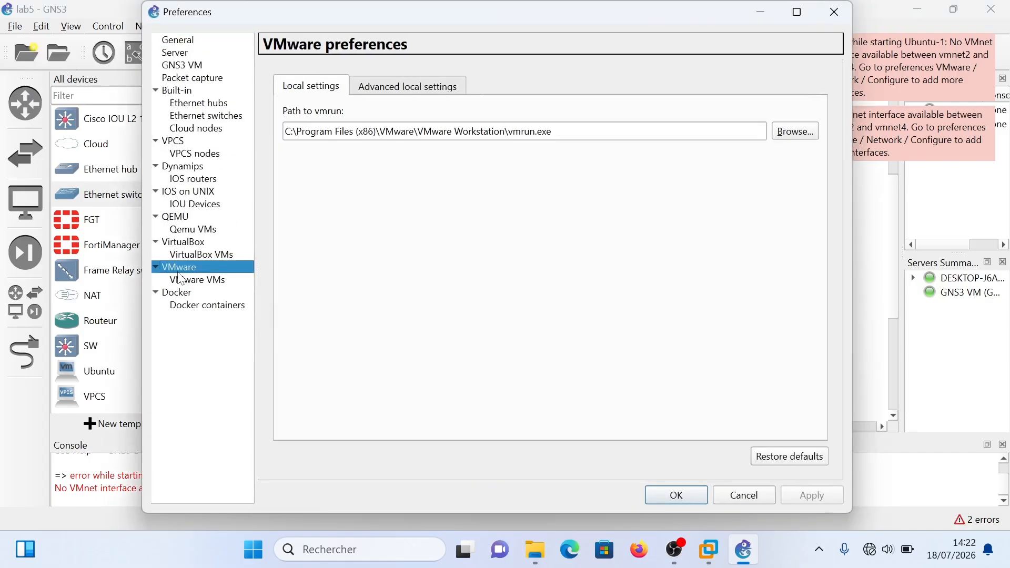
left_click(409, 93)
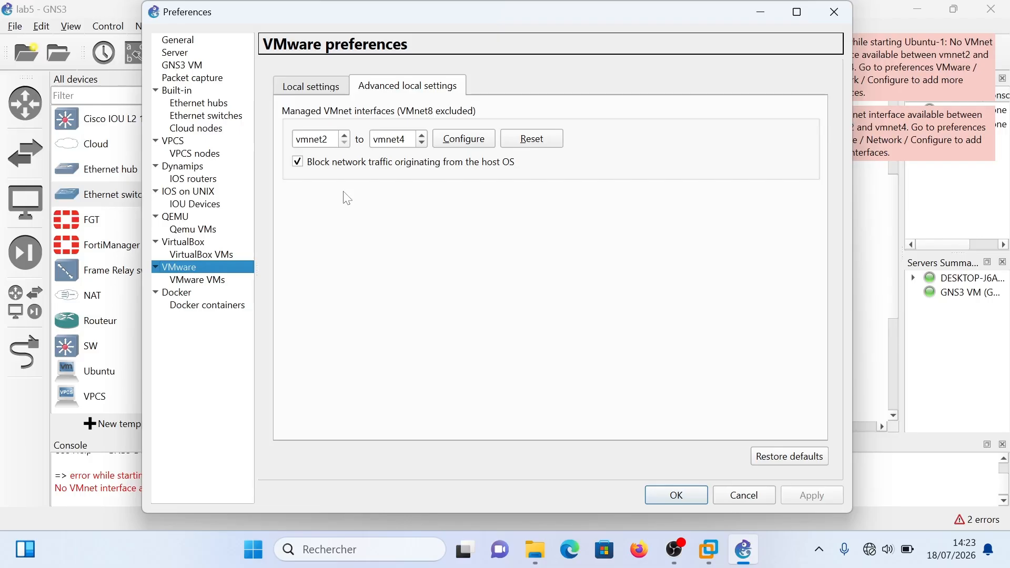
left_click(404, 139)
key("BackSpace")
type("19")
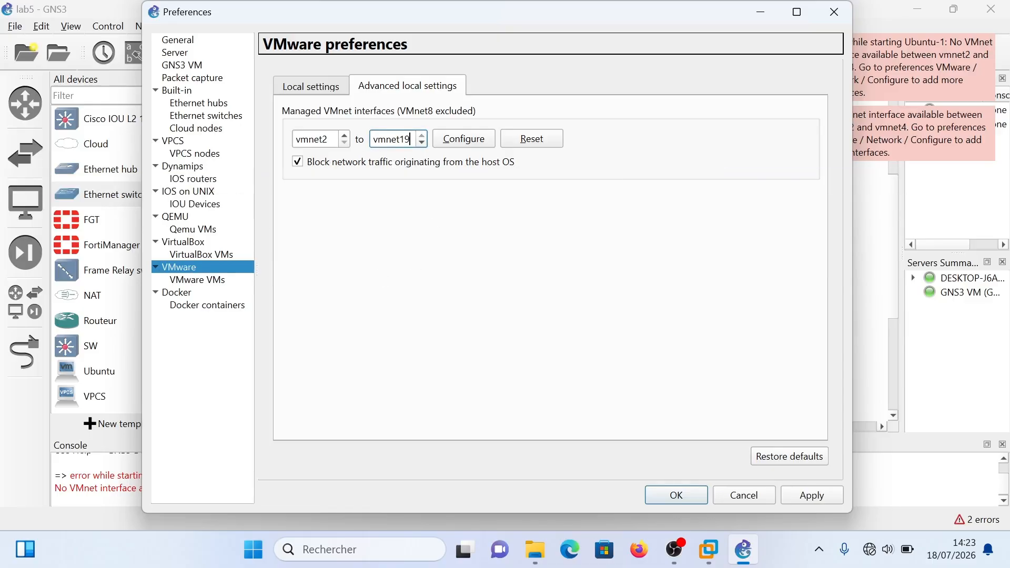
left_click_drag(400, 139, 412, 139)
type("5")
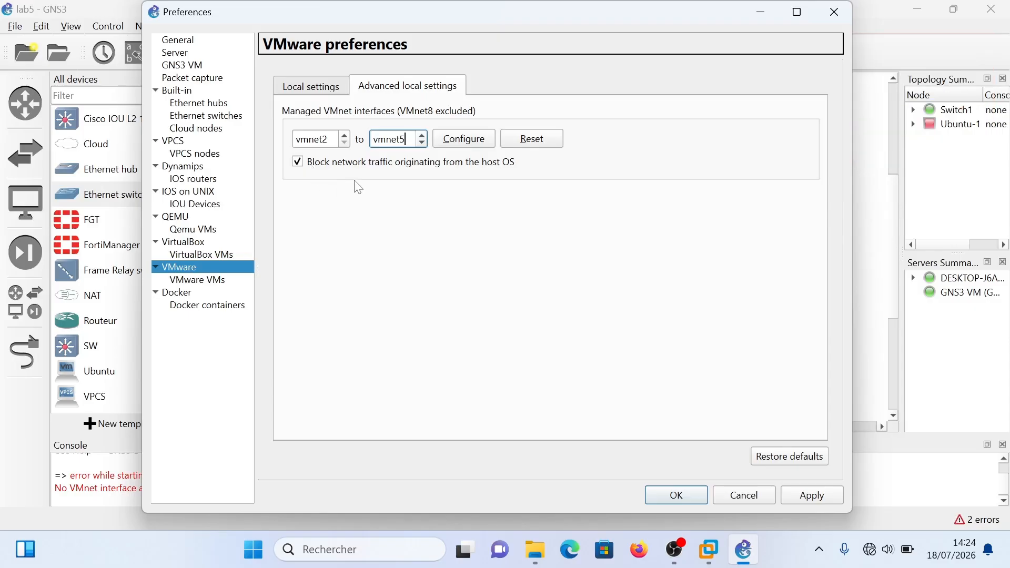
Disable blocking of network traffic originating from the host OS, configure the managed VMnet interfaces and save the VMware preferences
left_click(298, 162)
left_click(465, 139)
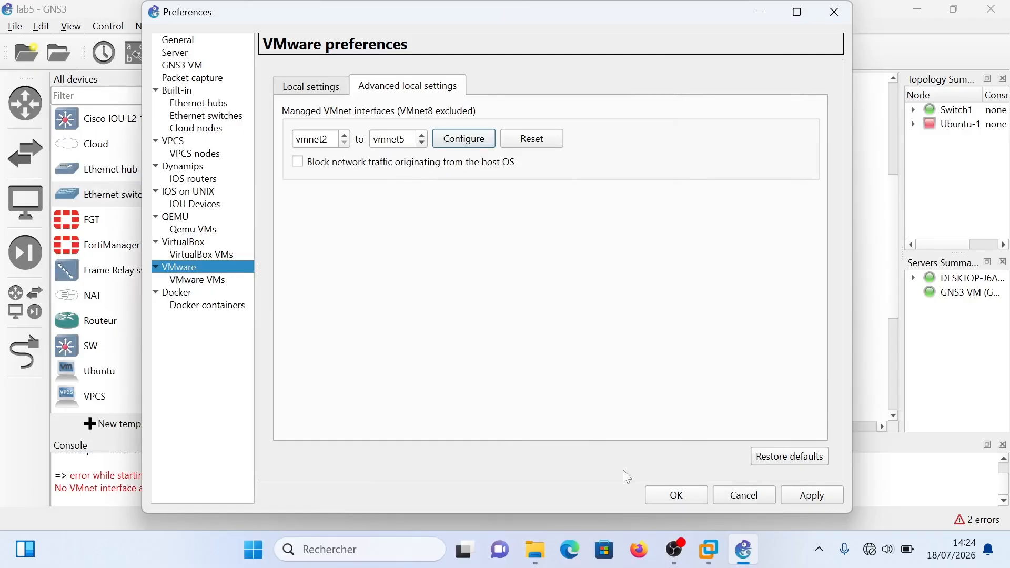
left_click(810, 495)
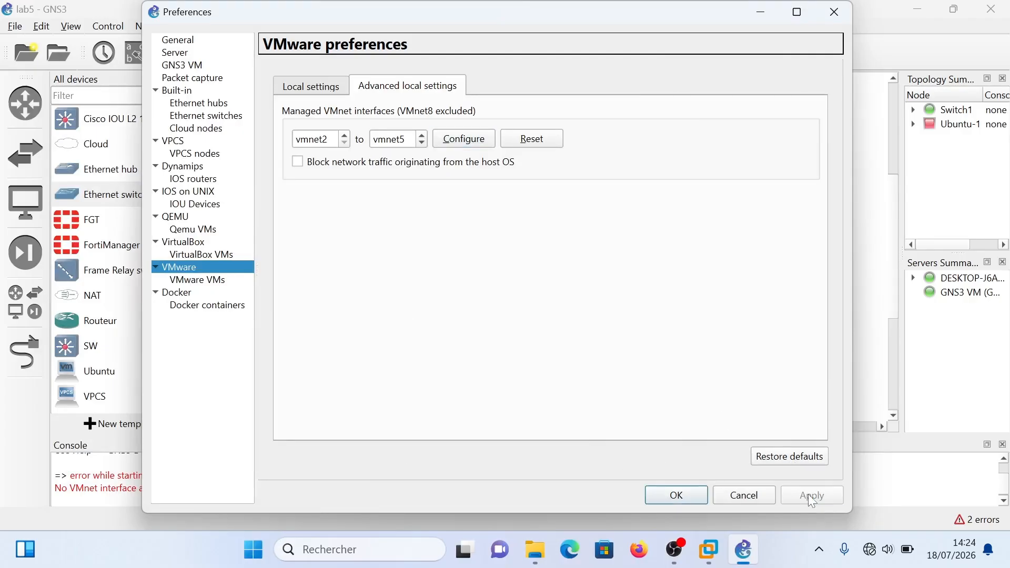
left_click(702, 499)
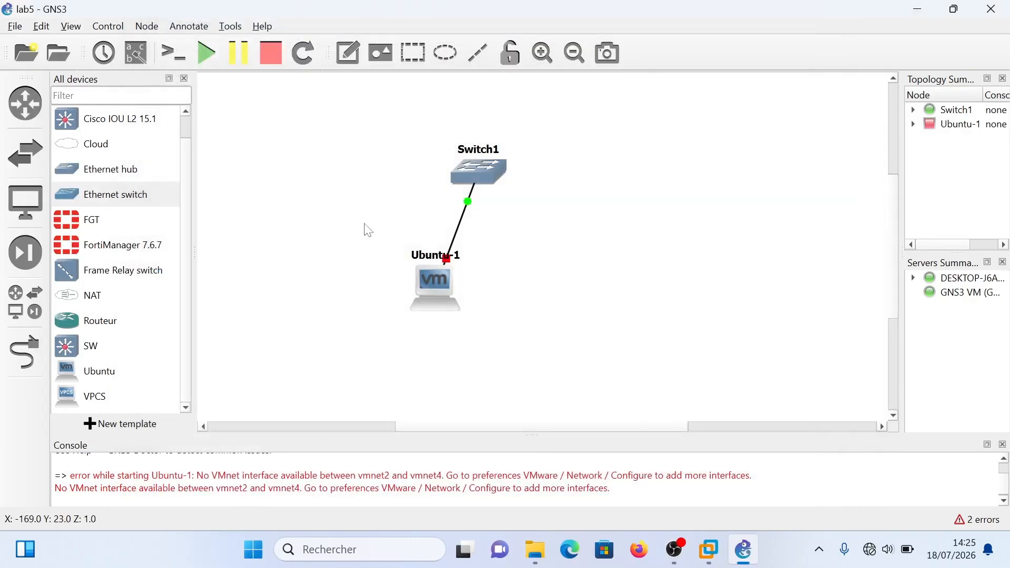
Delete both the Ethernet switch and the Ubuntu node from the workspace
left_click_drag(416, 111, 548, 322)
key("Delete")
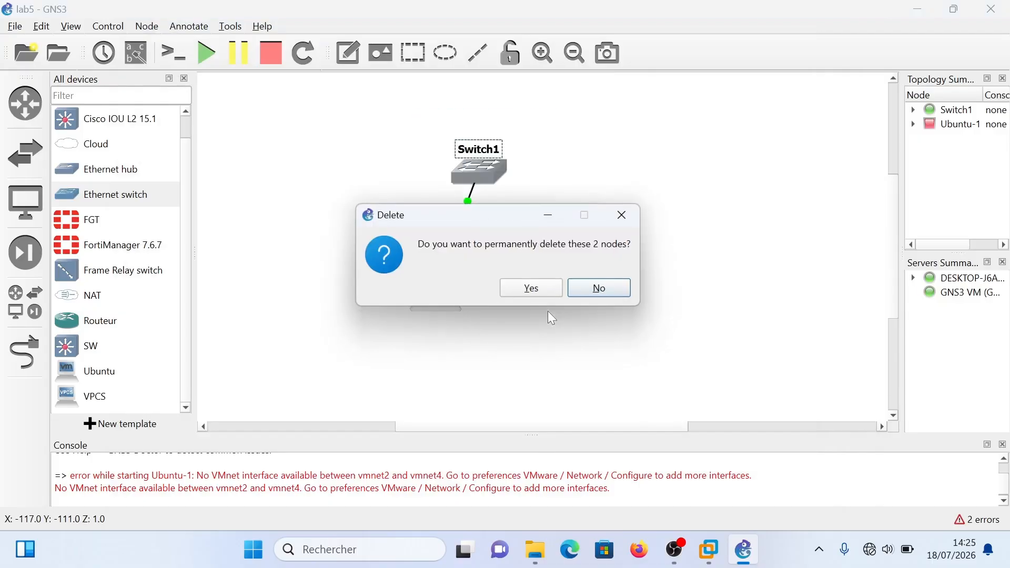
left_click(519, 289)
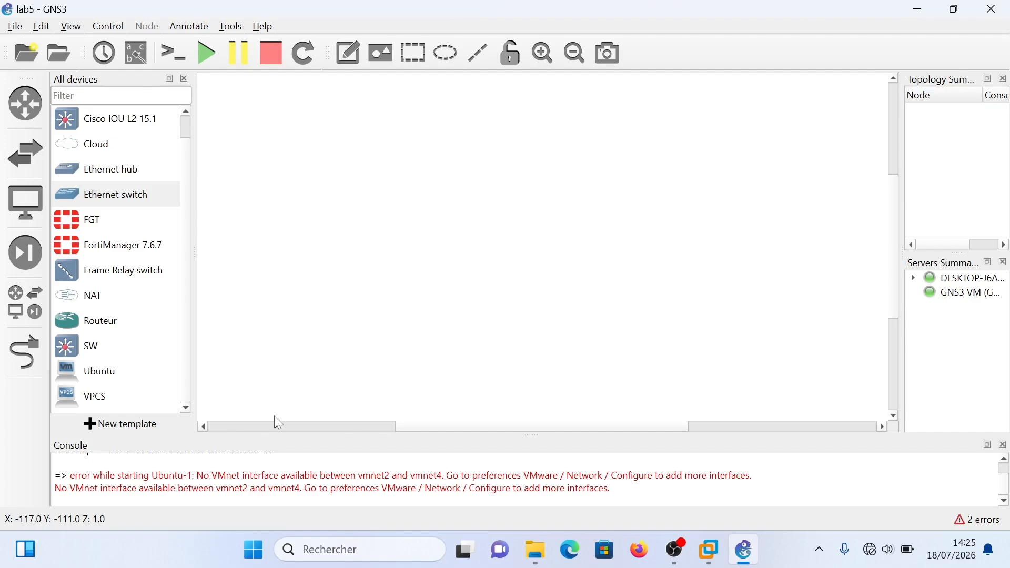
In the Ubuntu template's network settings, allow GNS3 to override non custom VMware adapters and save the template
left_click(85, 372)
right_click(84, 371)
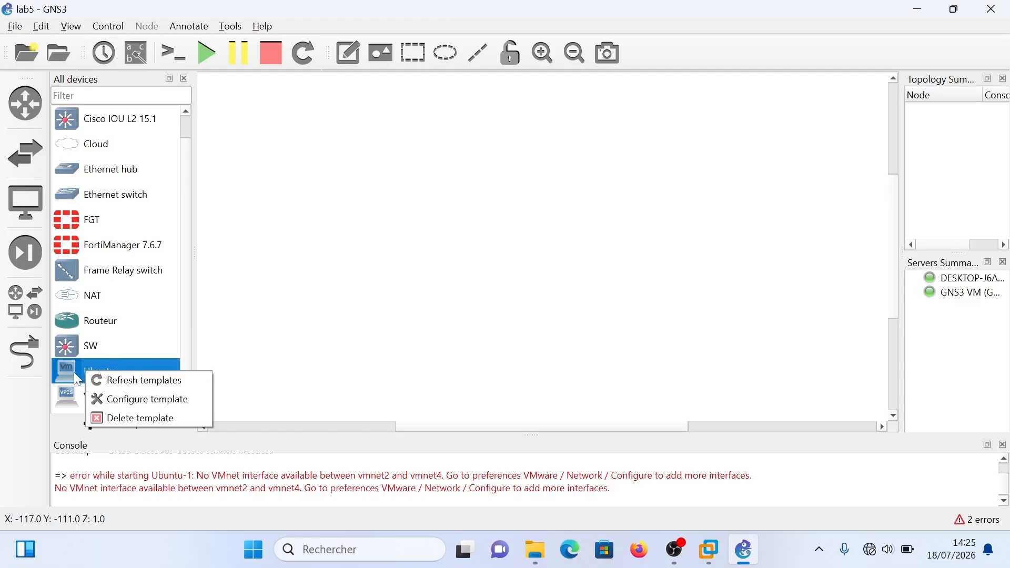
right_click(74, 372)
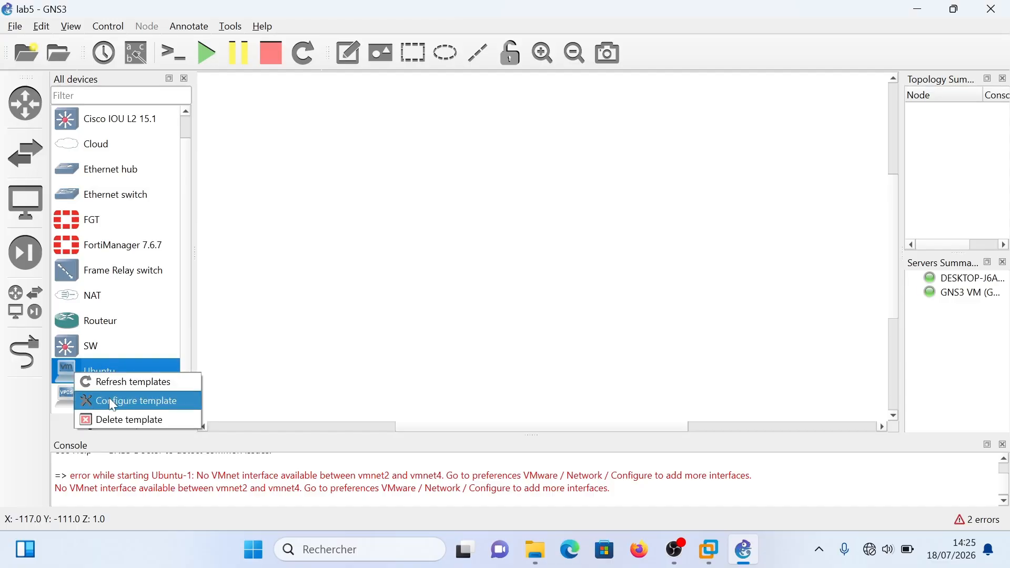
left_click(131, 404)
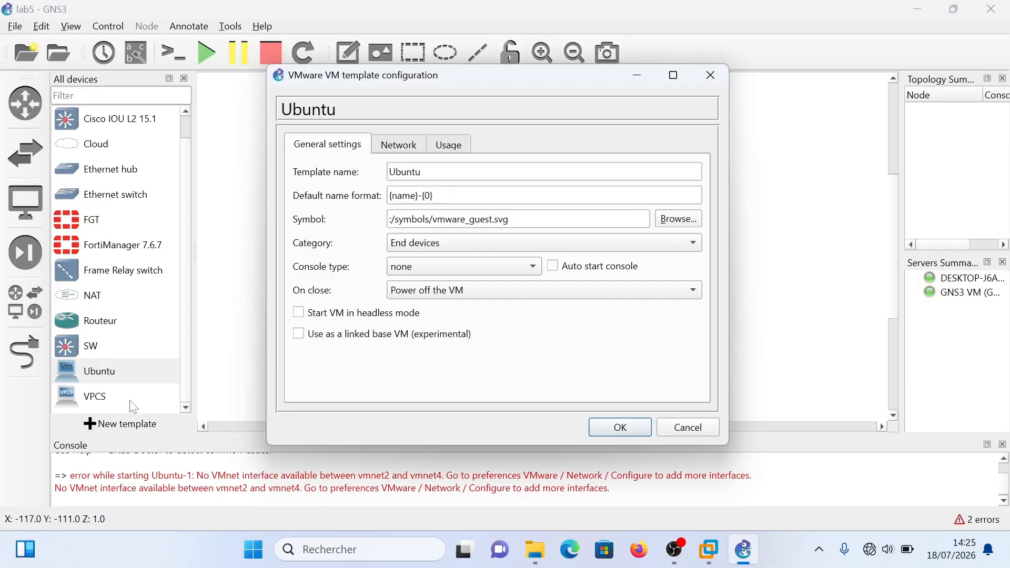
left_click(416, 148)
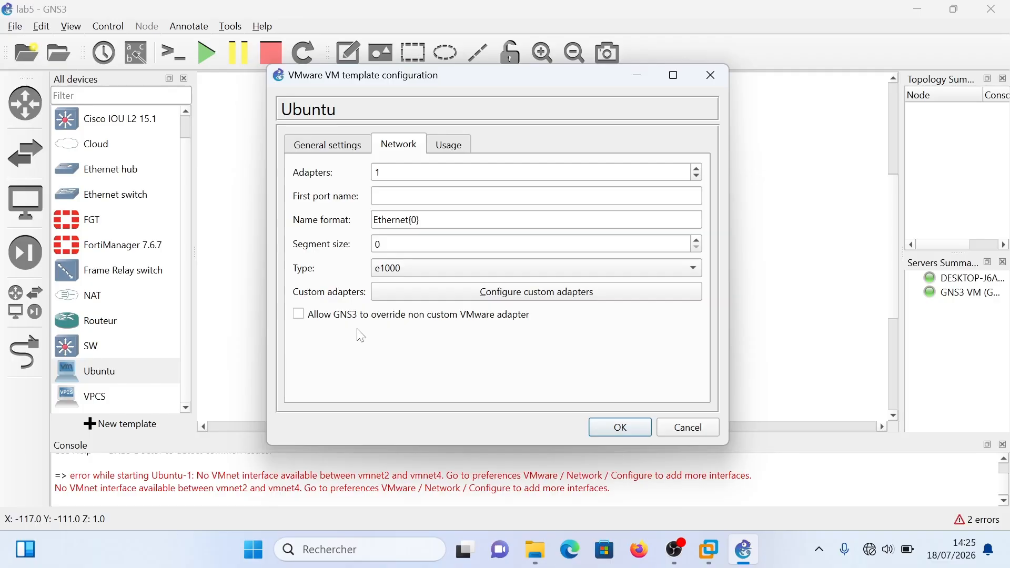
mouse_move(324, 328)
left_click(303, 316)
left_click(621, 428)
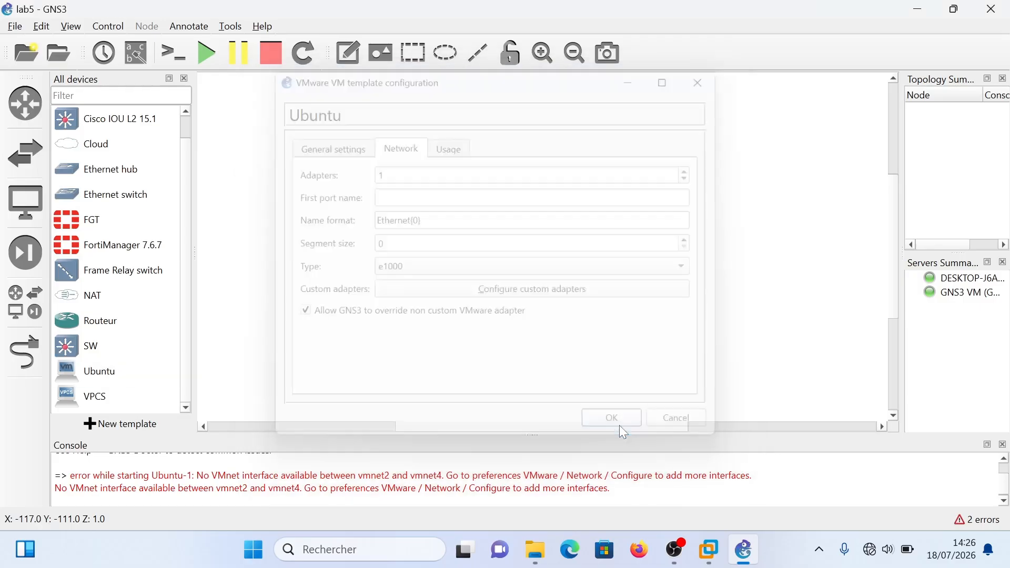
Add an Ubuntu node and an Ethernet switch to the empty workspace and link the two together
left_click_drag(84, 372, 489, 210)
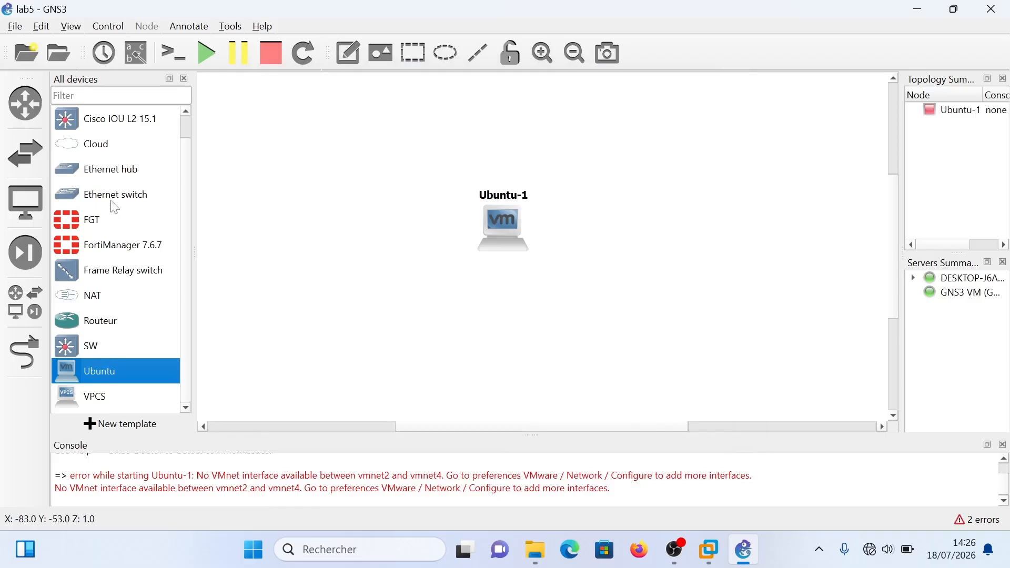
left_click_drag(115, 207, 429, 143)
left_click(25, 352)
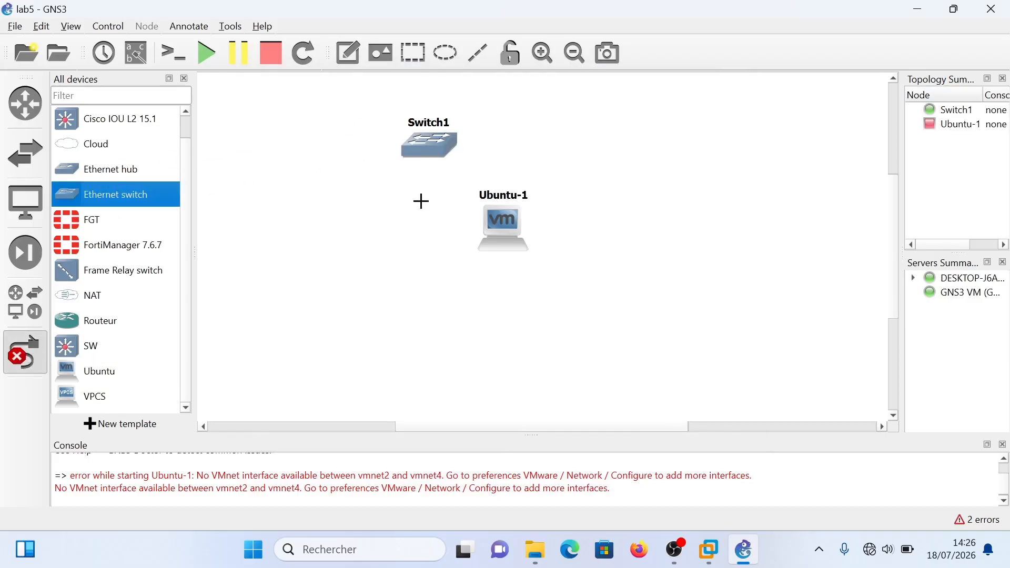
left_click(419, 136)
left_click(449, 143)
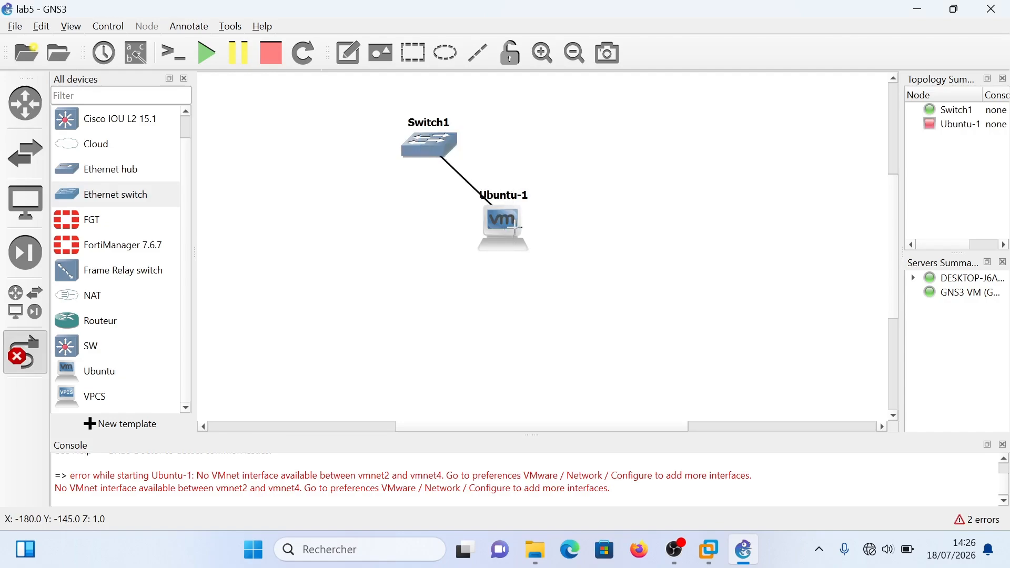
left_click(514, 227)
left_click(529, 237)
left_click(35, 356)
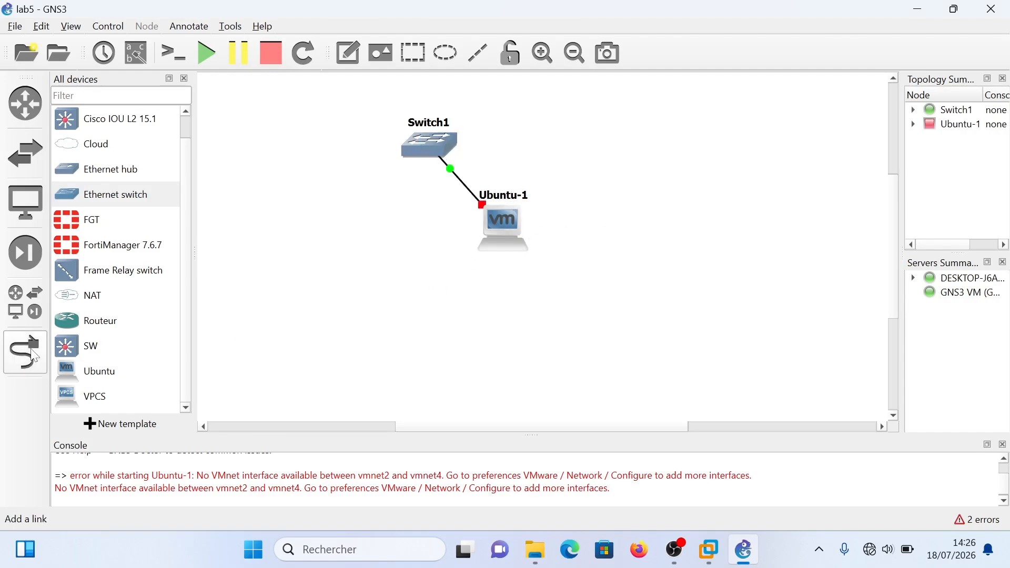
Start the Ubuntu node and boot the Ubuntu entry from the GRUB menu in its VMware console
right_click(507, 226)
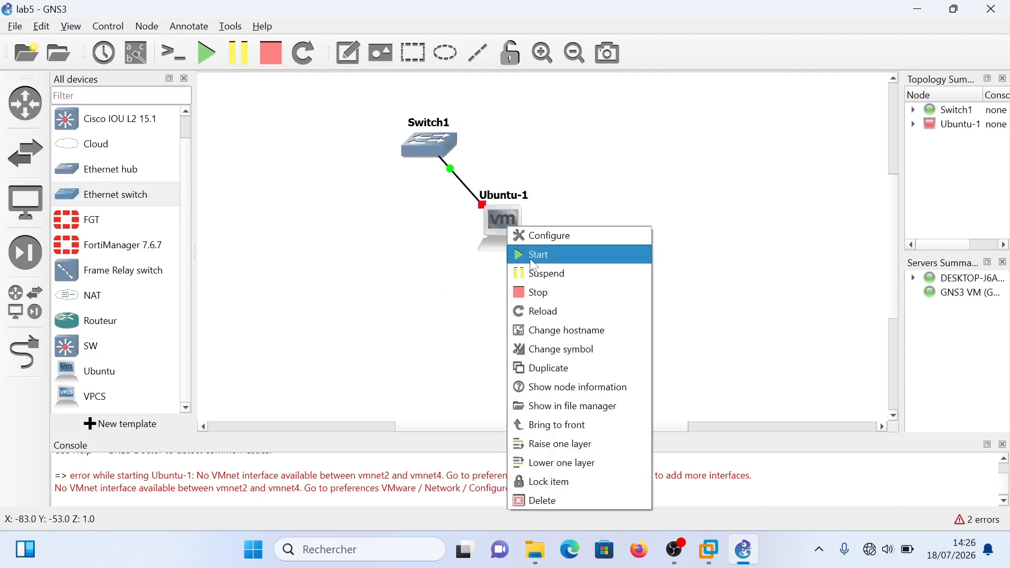
left_click(518, 253)
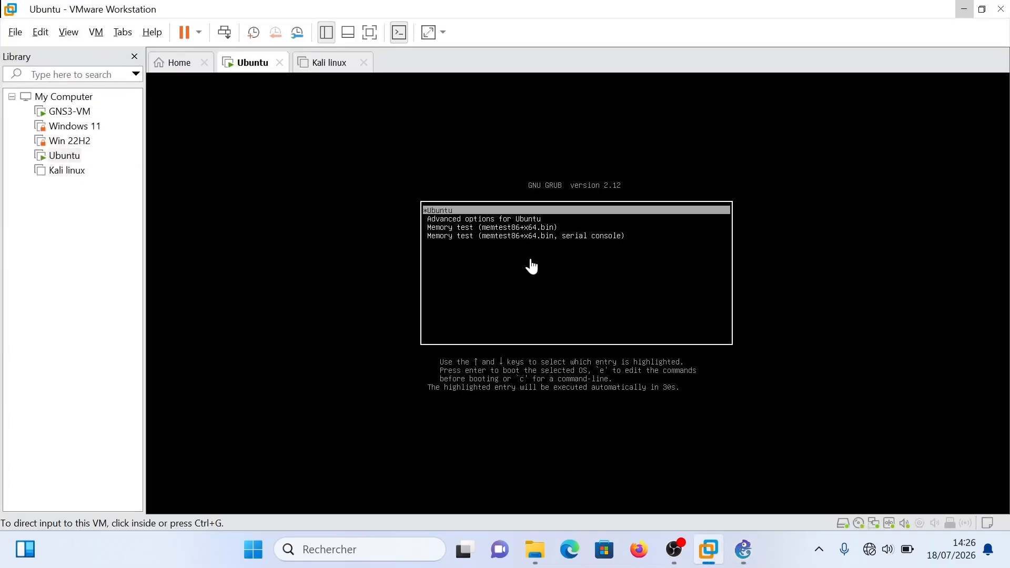
left_click(531, 266)
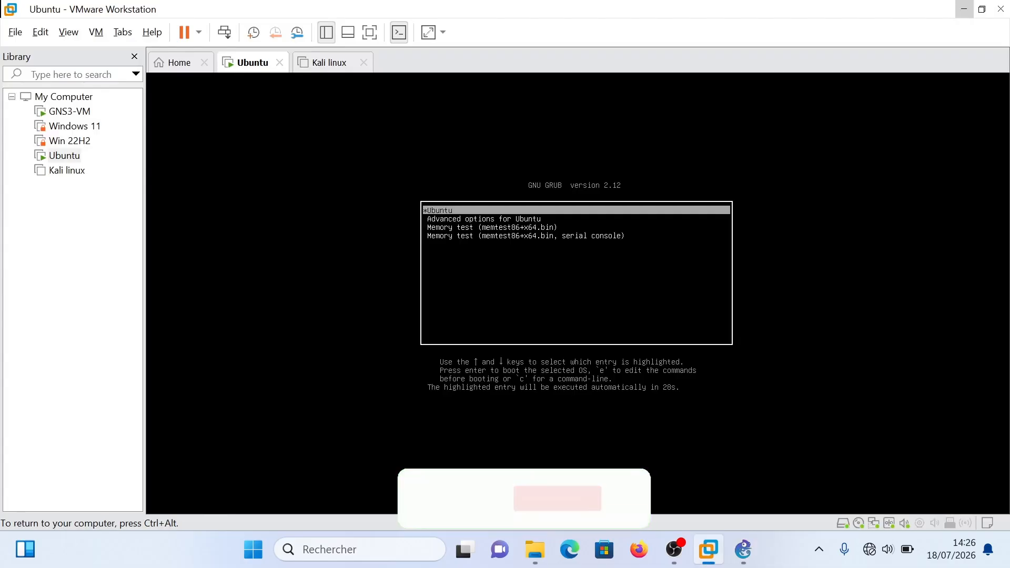
key("Return")
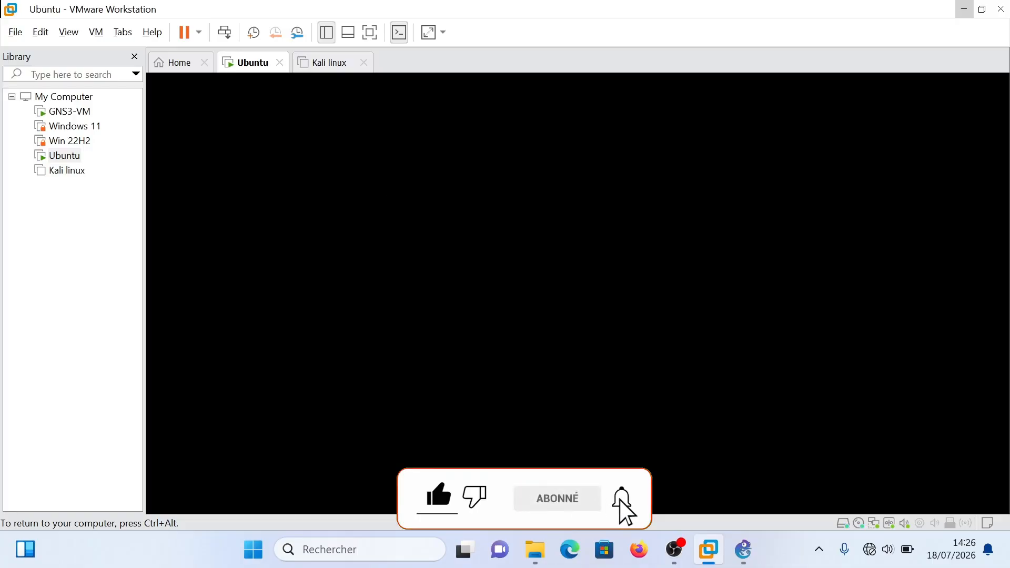
key("ctrl+alt")
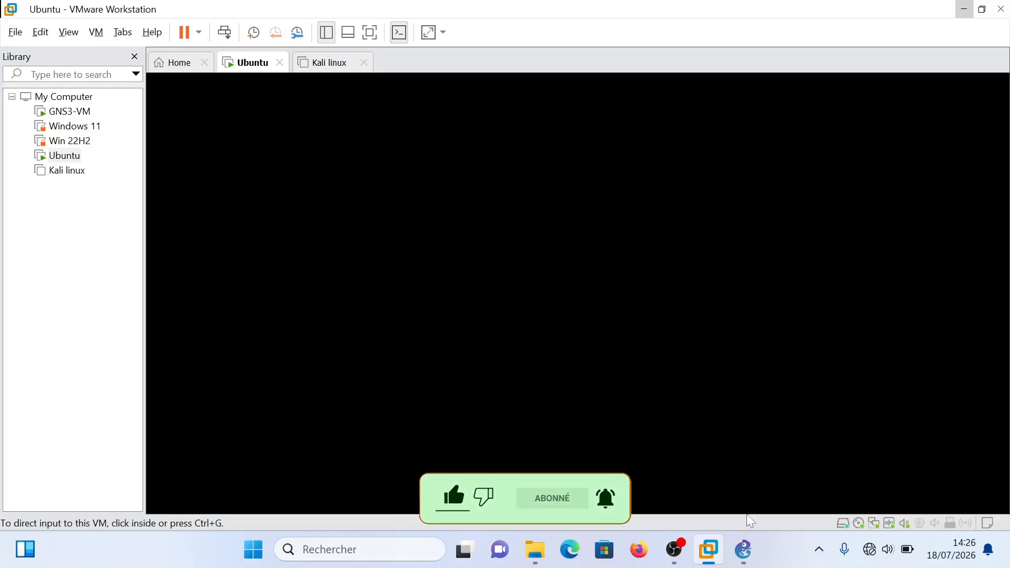
Switch to GNS3 to stop the Ubuntu node, and dismiss the removable devices hint in VMware Workstation
left_click(744, 550)
right_click(497, 220)
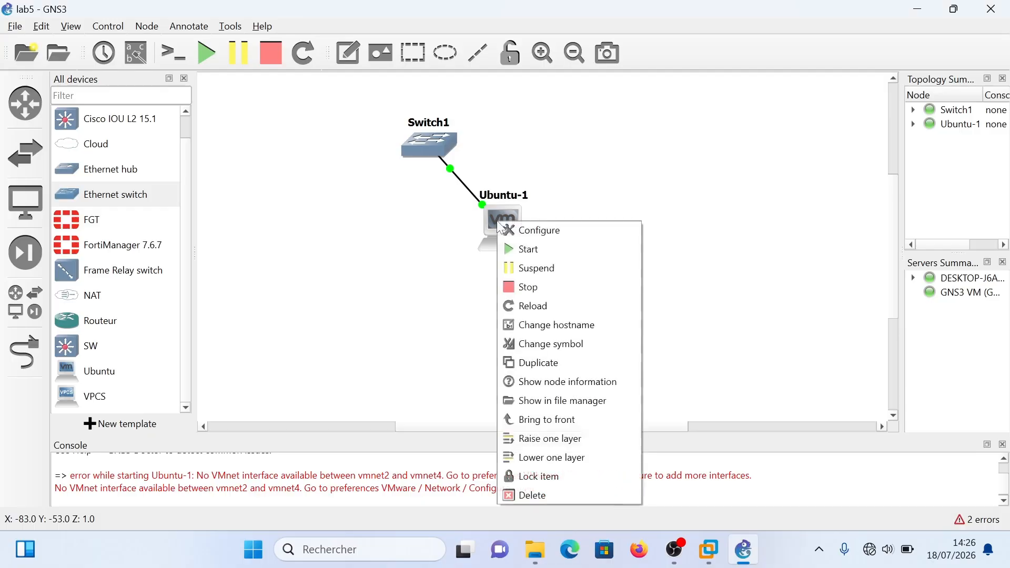
left_click(525, 280)
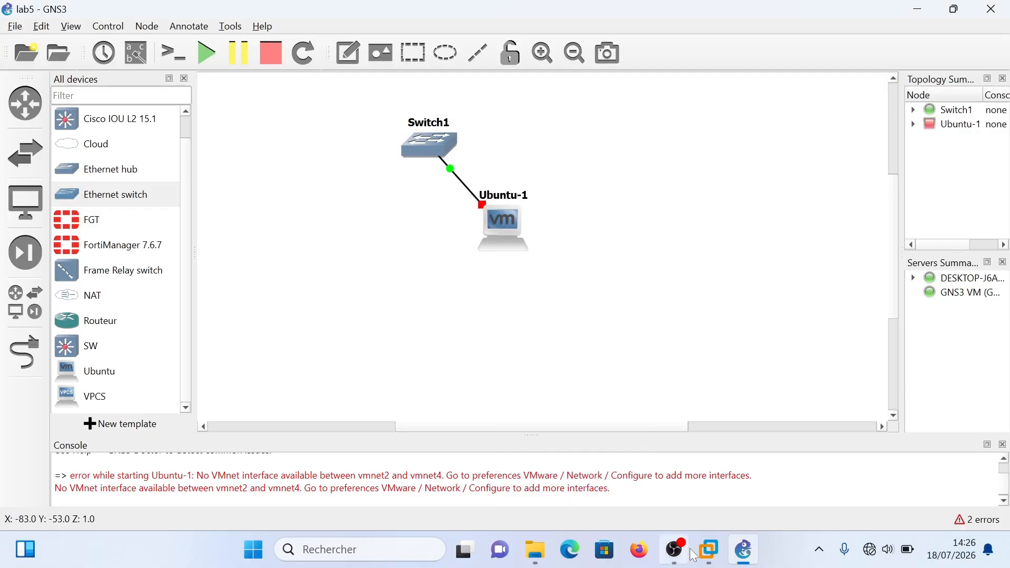
mouse_move(707, 550)
mouse_move(773, 488)
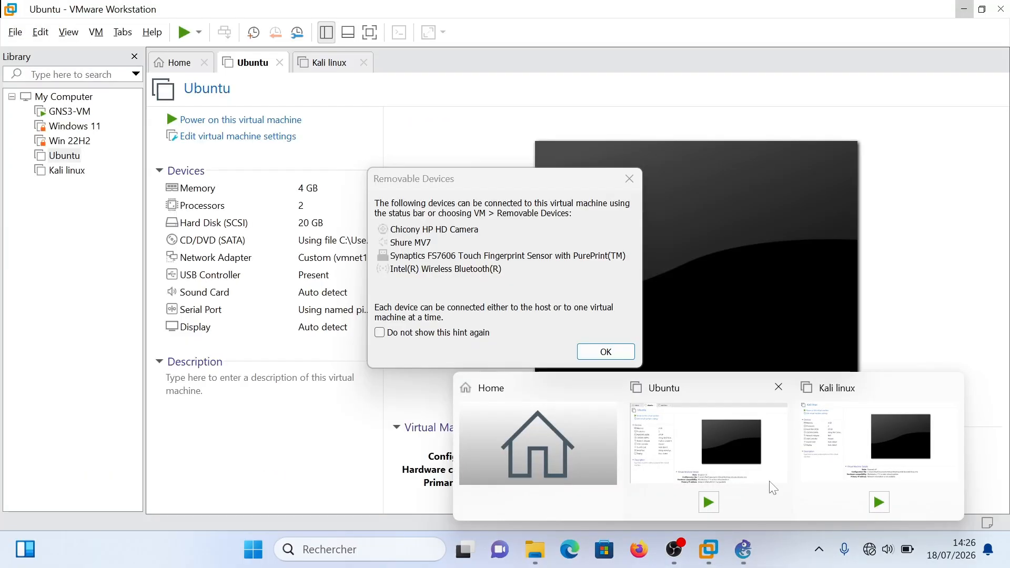
left_click(684, 471)
left_click(579, 351)
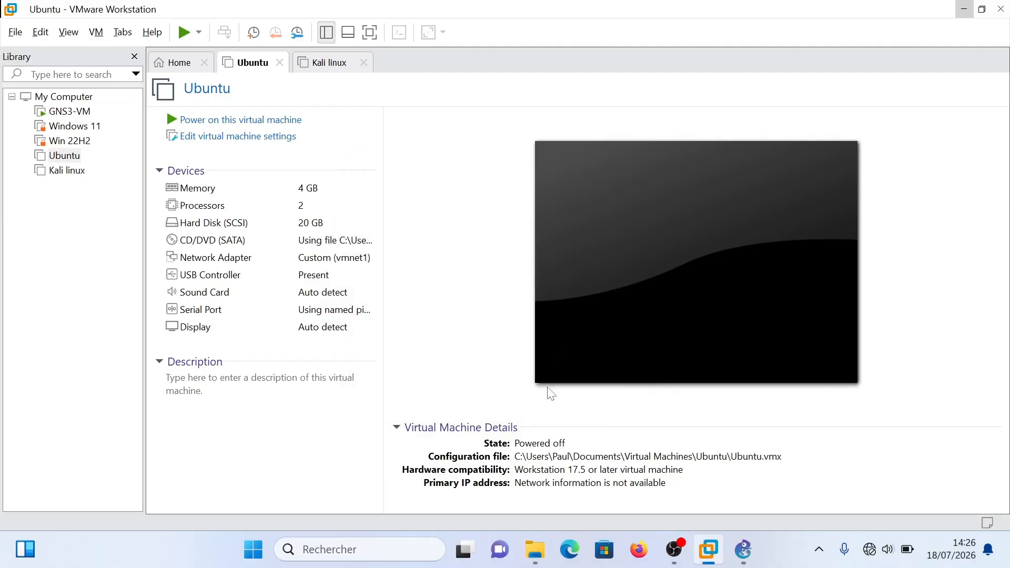
Switch back to GNS3 and open the Formation-LAB project from the projects folder to view its topology
left_click(743, 550)
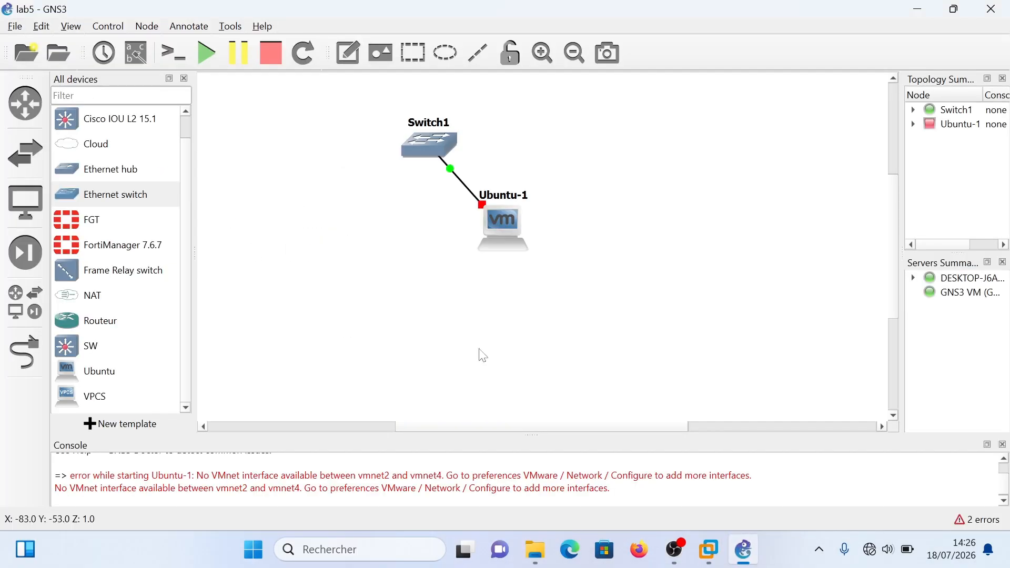
left_click(58, 53)
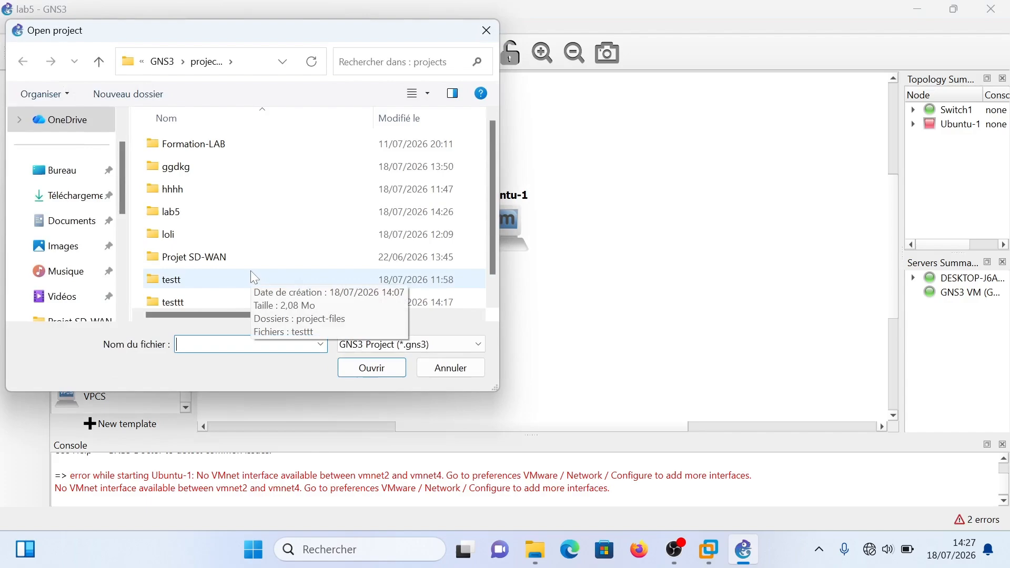
left_click(201, 148)
double_click(201, 148)
left_click(201, 166)
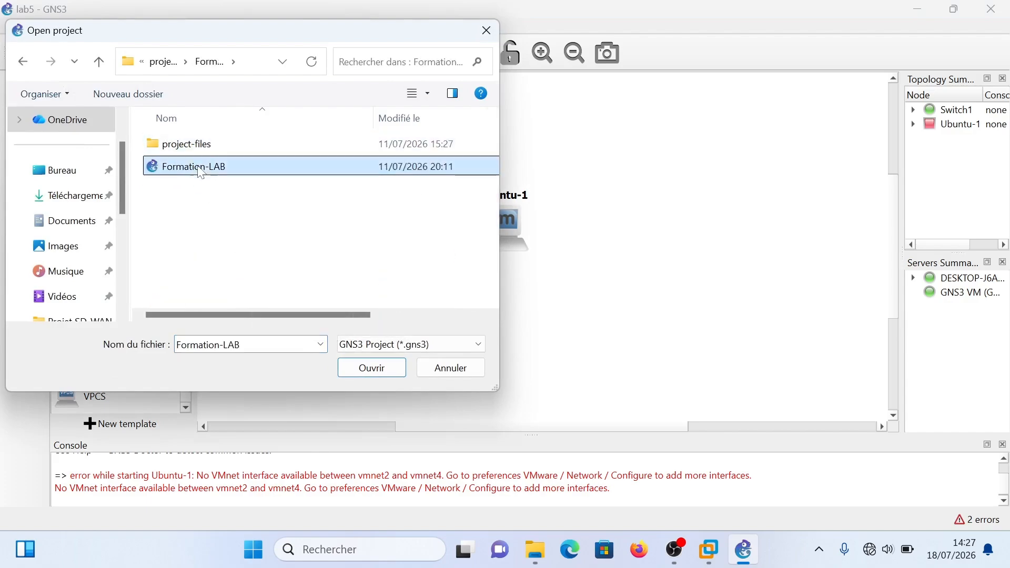
left_click(396, 371)
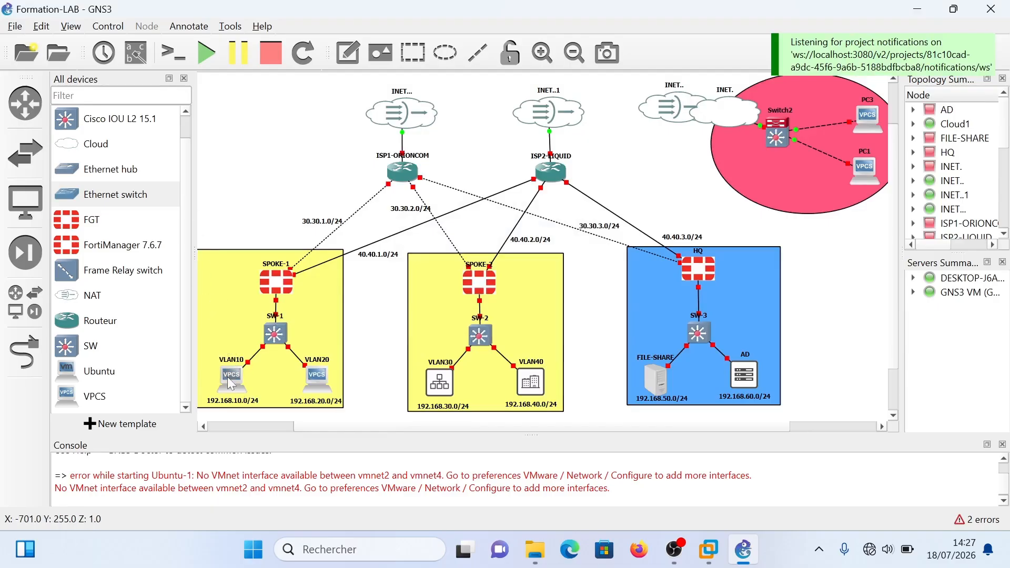
left_click_drag(305, 427, 248, 423)
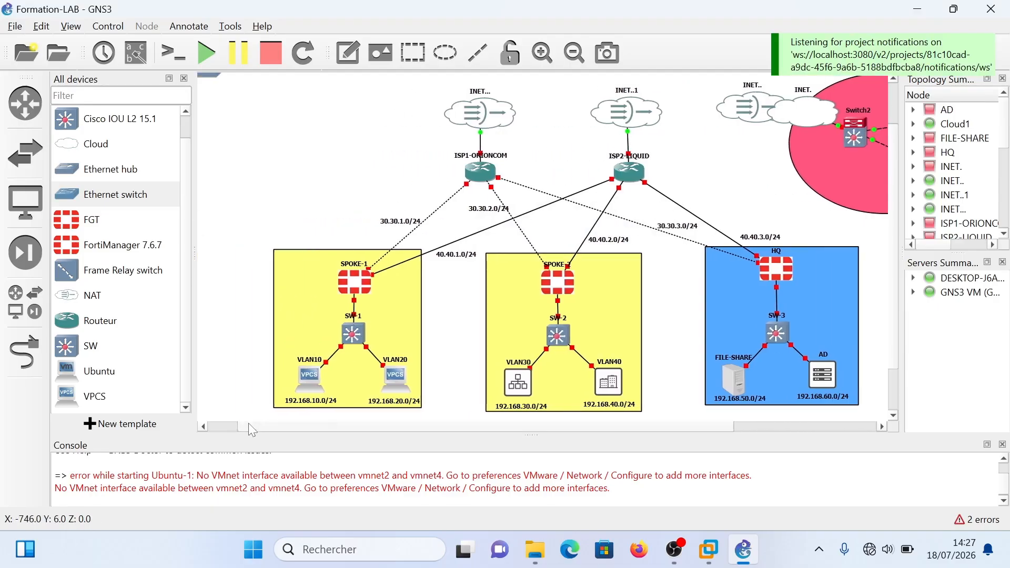